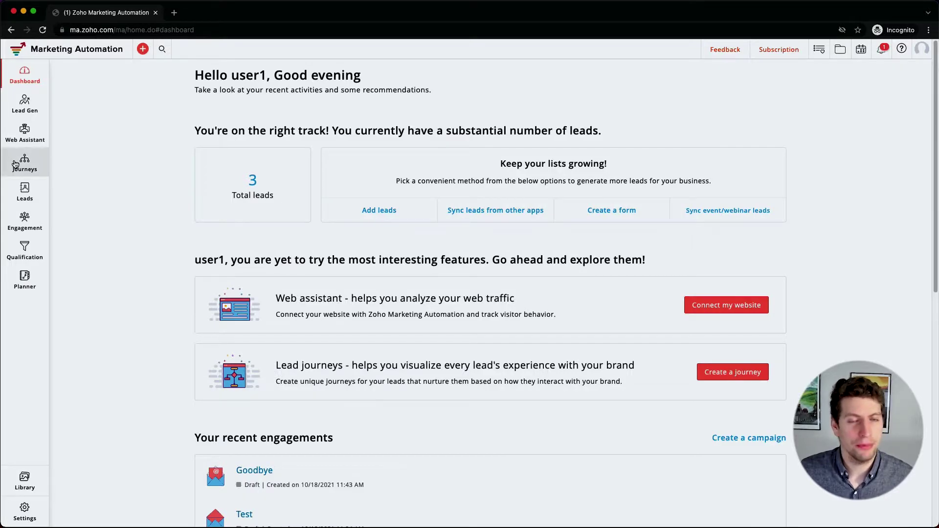
# Step: Open All journeys and page through the journeys introduction to the Takeaways page
pyautogui.moveTo(16, 165)
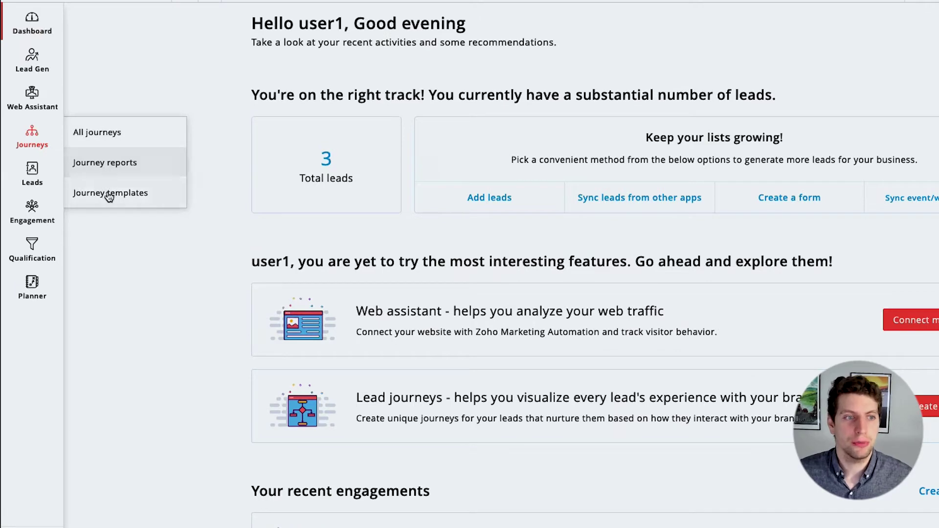
pyautogui.click(97, 132)
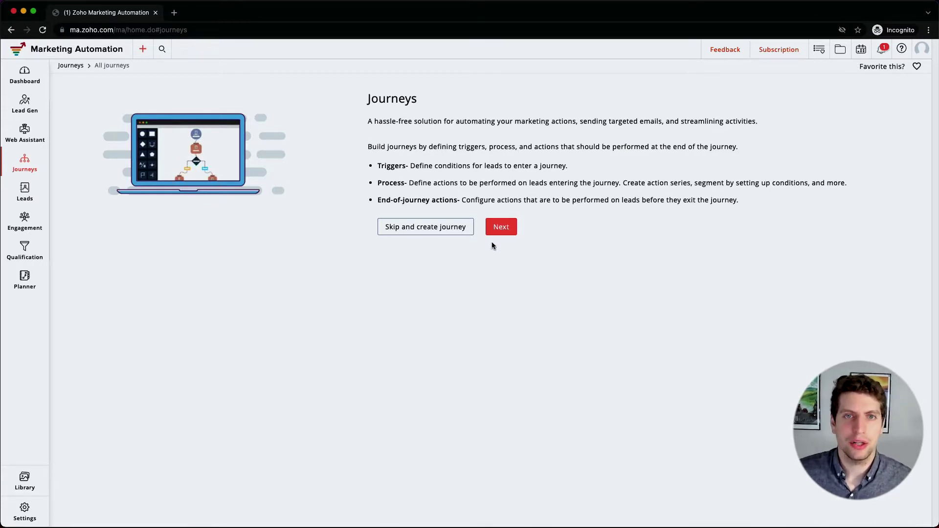
pyautogui.click(500, 228)
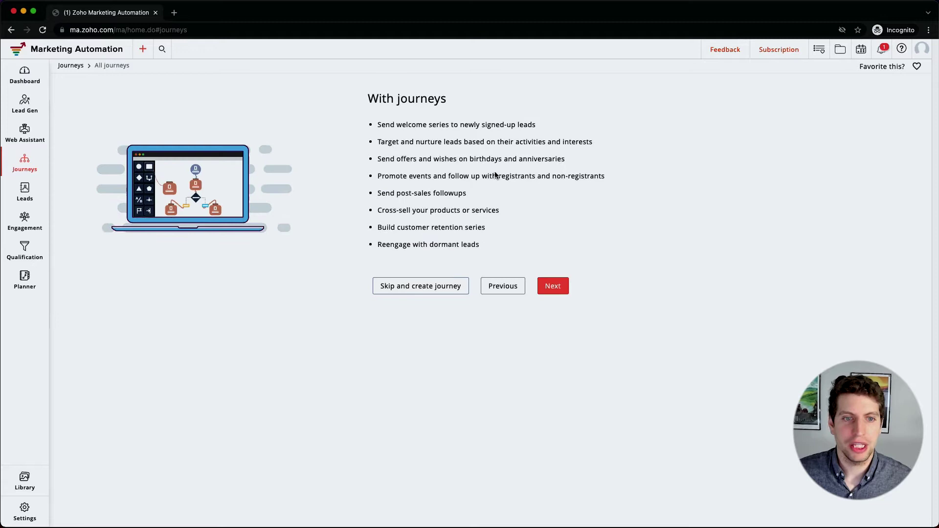
pyautogui.click(553, 290)
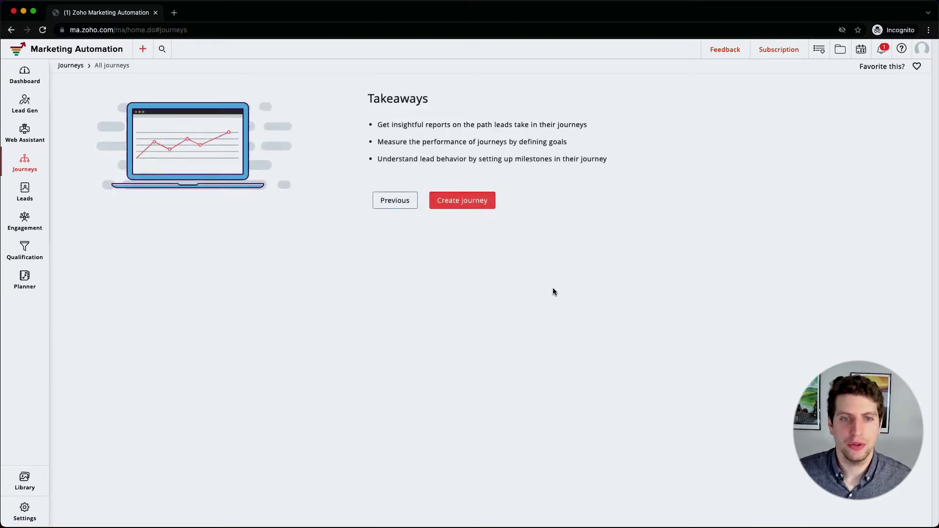
# Step: Start a new journey from Pre-built templates and scroll through the template gallery
pyautogui.click(455, 208)
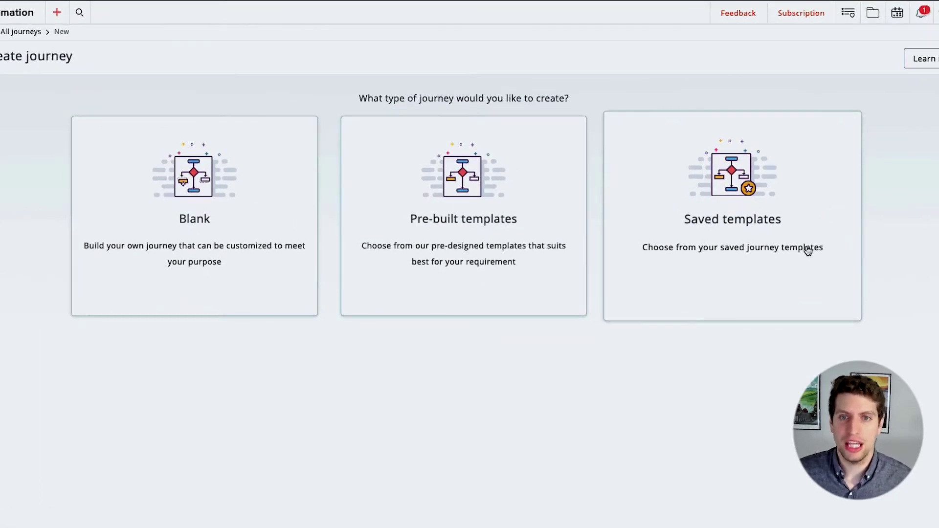
pyautogui.click(457, 234)
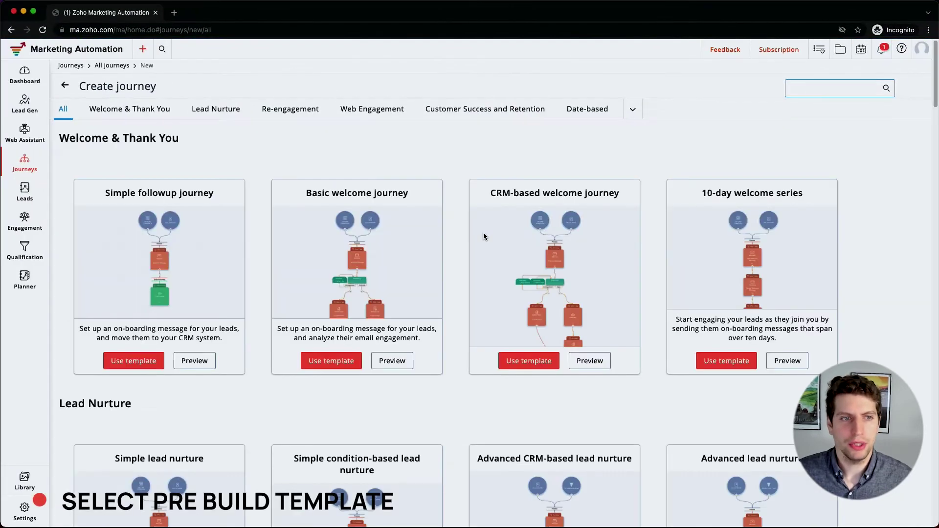
pyautogui.scroll(-20, 304, 261)
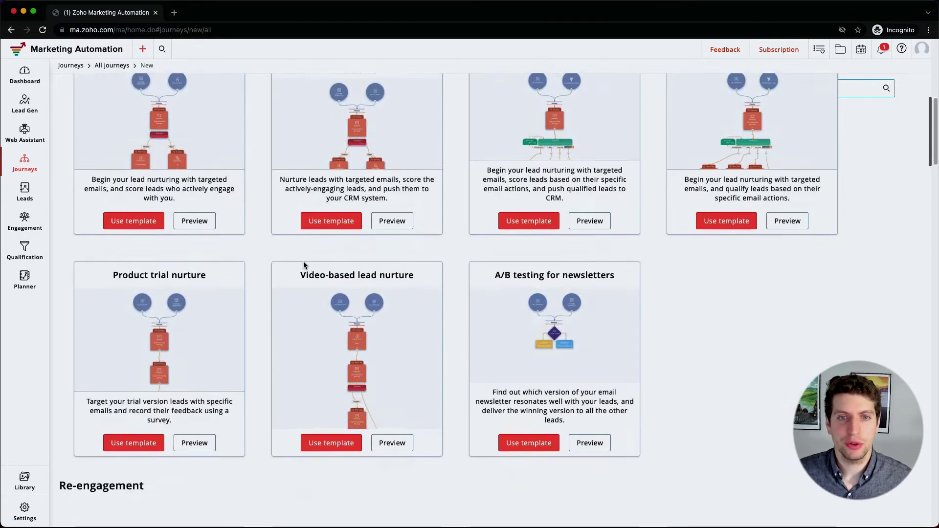
pyautogui.scroll(6, 303, 265)
pyautogui.scroll(-15, 303, 265)
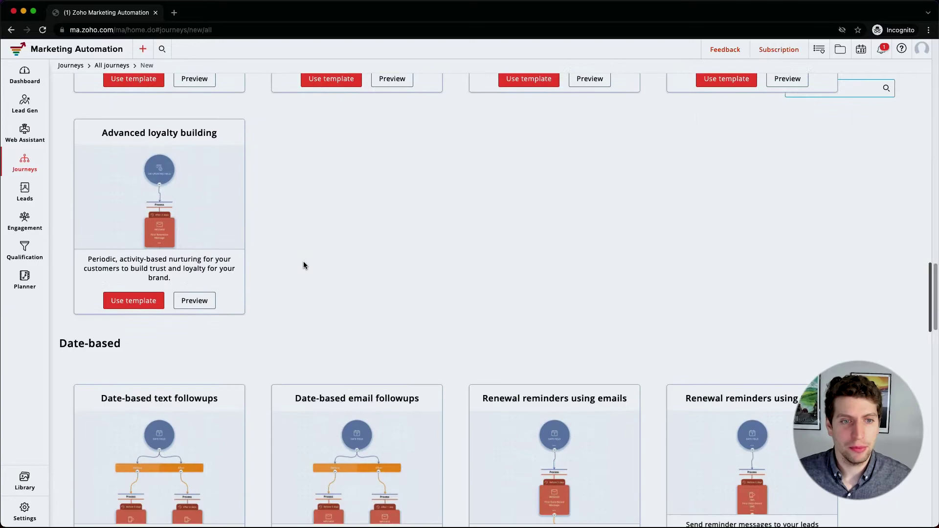
pyautogui.scroll(-15, 303, 265)
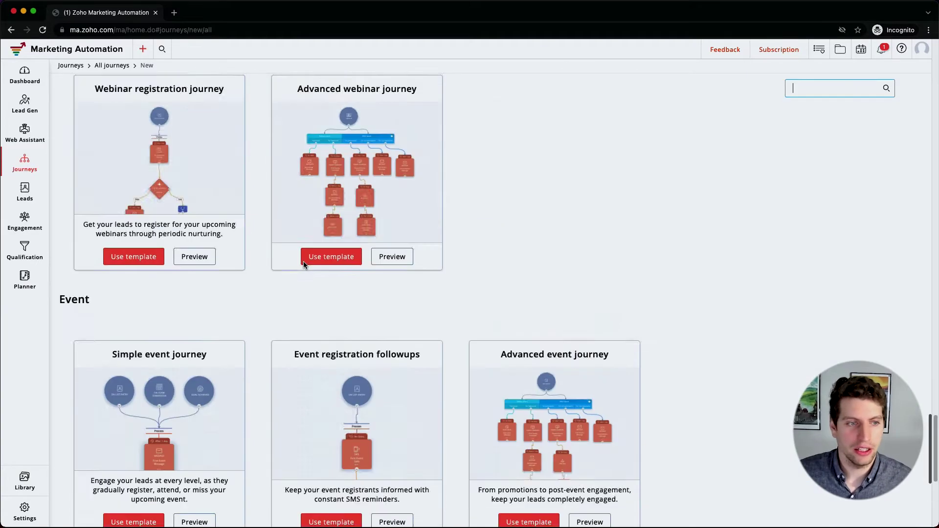
pyautogui.scroll(17, 303, 265)
pyautogui.scroll(20, 303, 265)
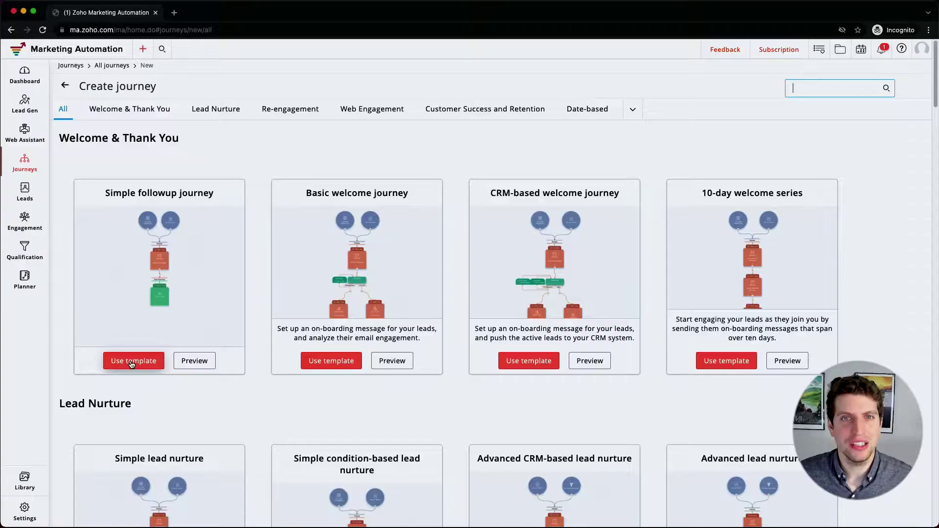
# Step: Use the Simple followup journey template, collapse Process, and glance at the form trigger's Select form
pyautogui.click(131, 362)
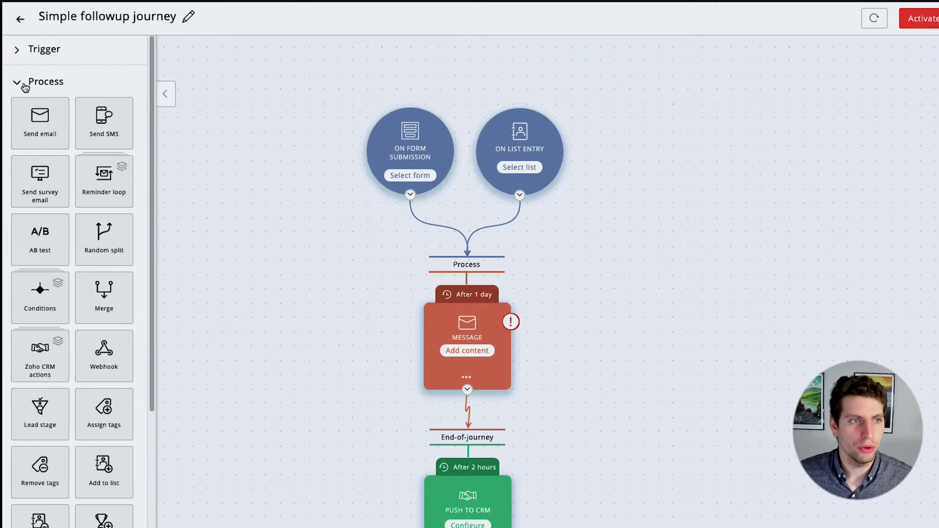
pyautogui.click(21, 83)
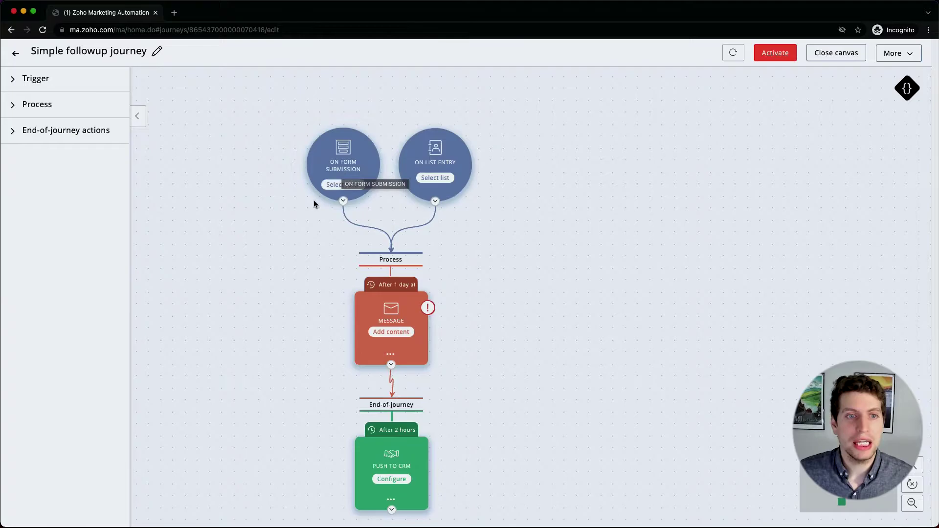
pyautogui.click(286, 150)
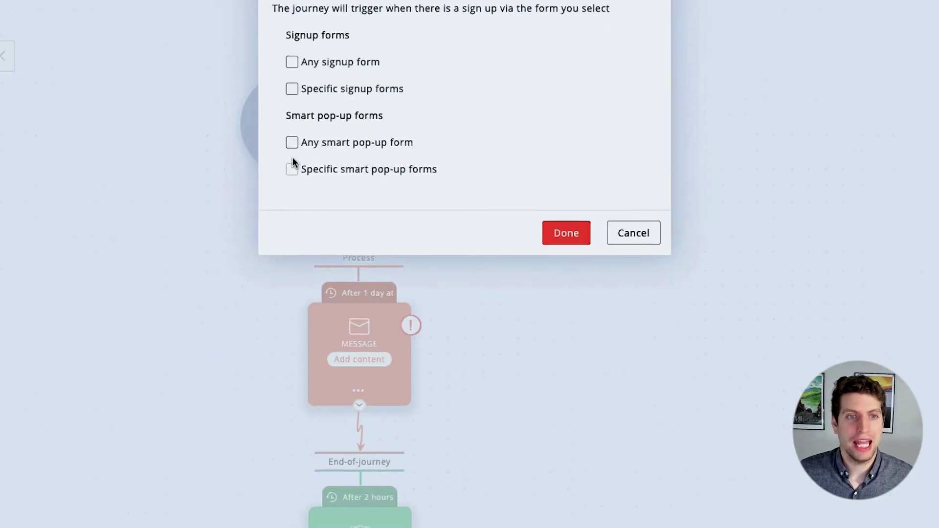
pyautogui.click(586, 242)
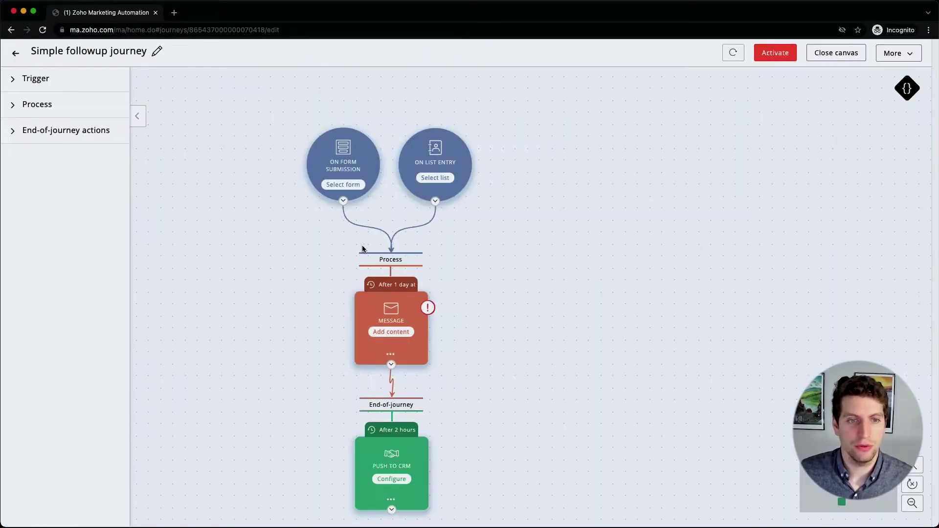
pyautogui.moveTo(346, 150)
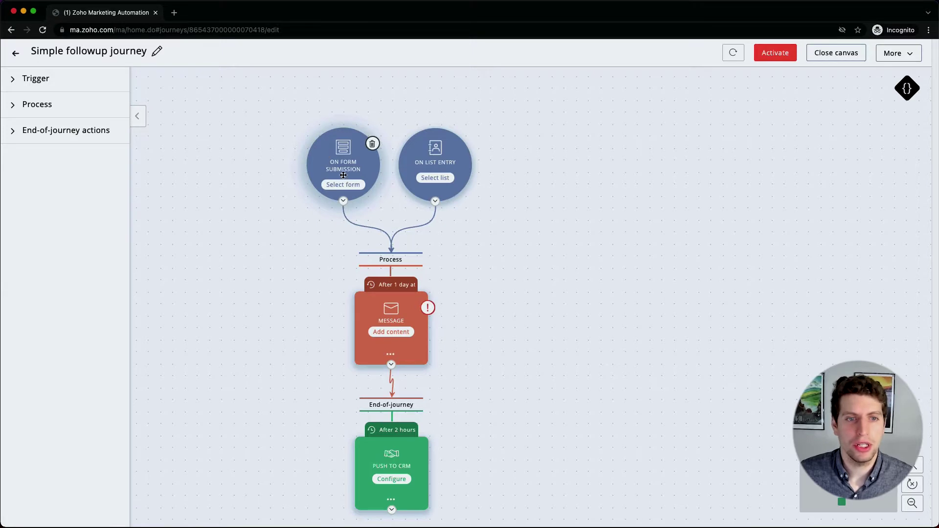
pyautogui.moveTo(374, 290)
pyautogui.moveTo(321, 157)
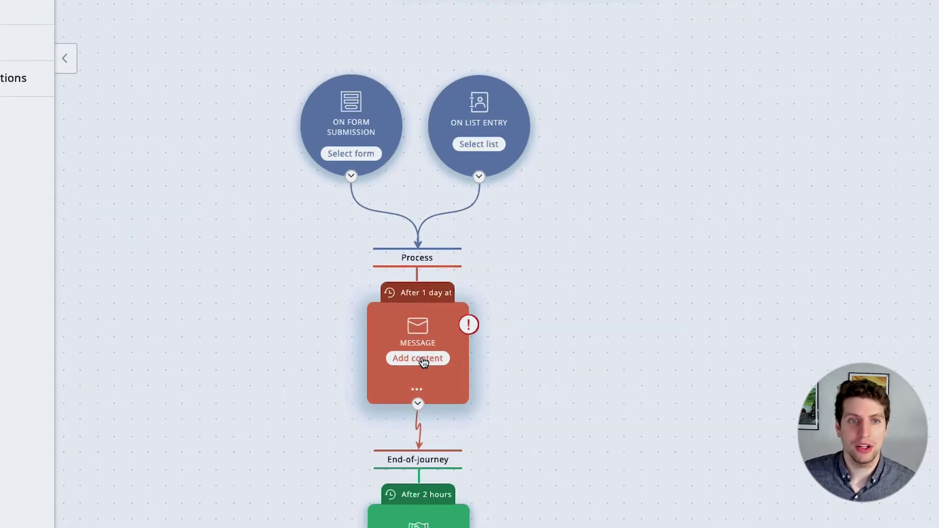
# Step: Set the On List Entry trigger's mailing list to Test List, also triggering for existing leads
pyautogui.click(424, 361)
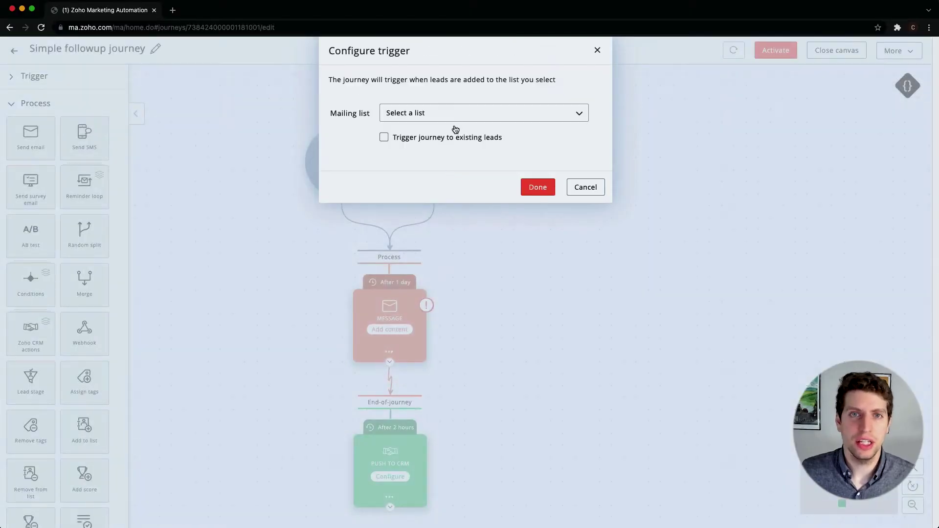
pyautogui.click(454, 118)
pyautogui.click(597, 155)
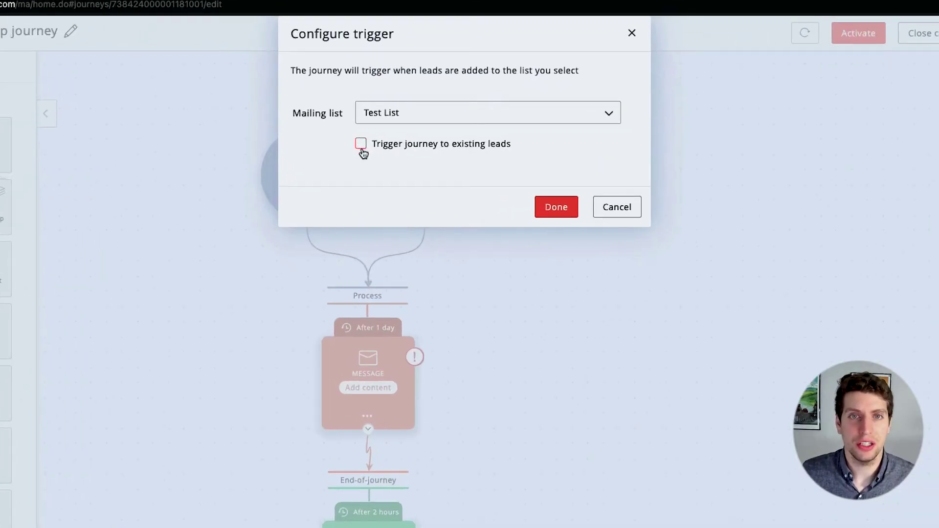
pyautogui.click(361, 144)
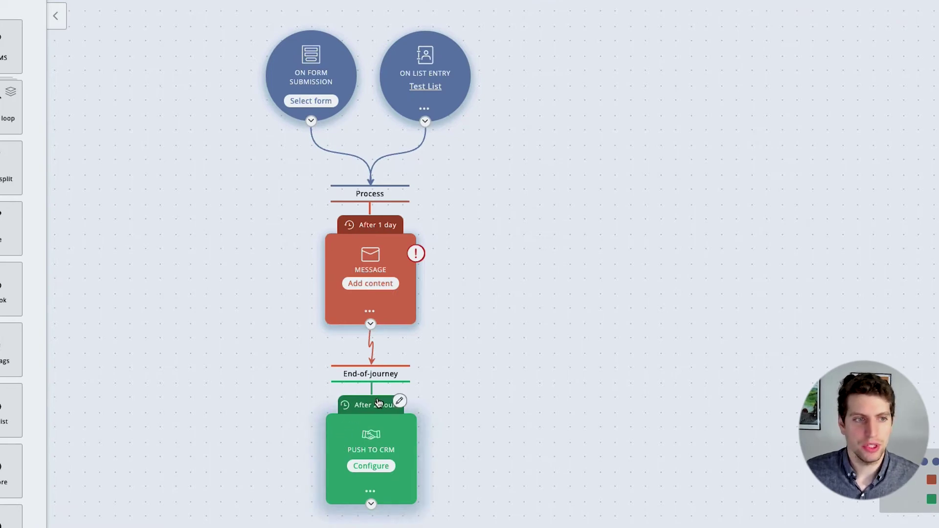
# Step: Delete the On Form Submission trigger from the canvas and confirm the deletion
pyautogui.click(311, 101)
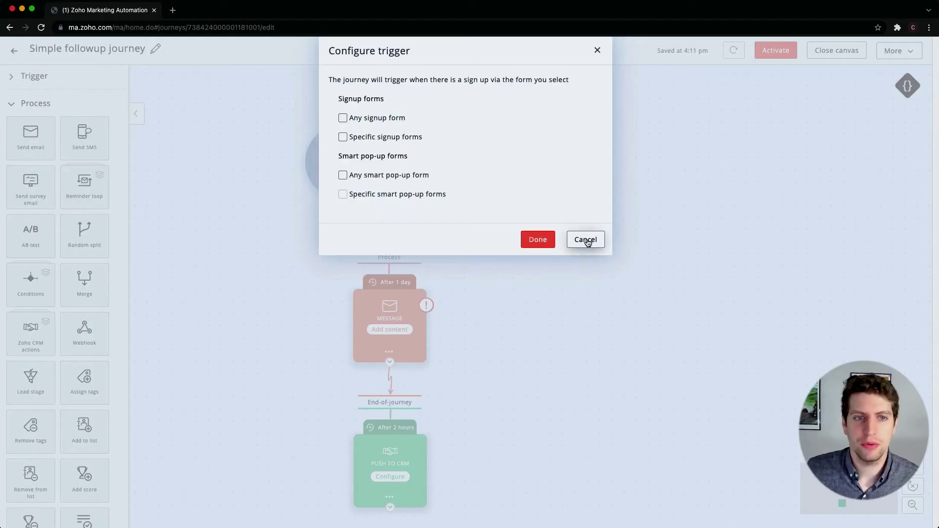
pyautogui.click(586, 239)
pyautogui.click(371, 142)
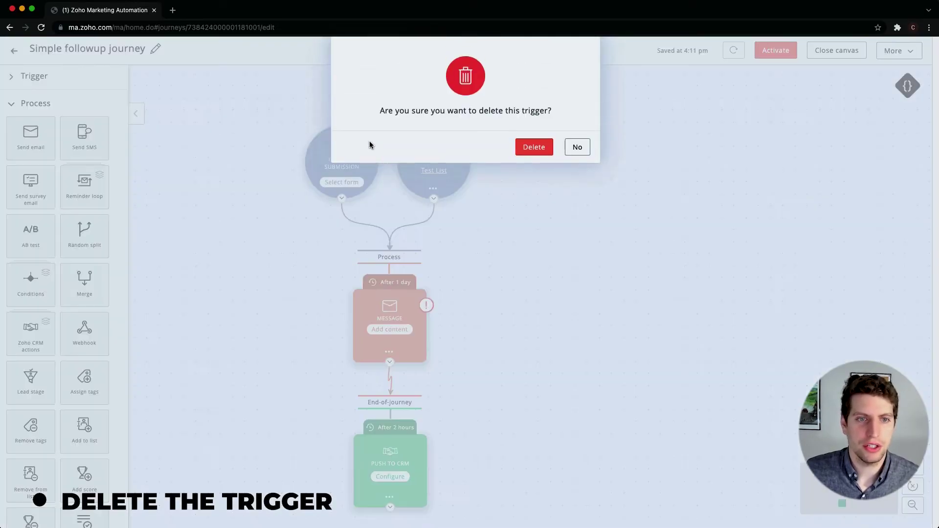
pyautogui.click(531, 147)
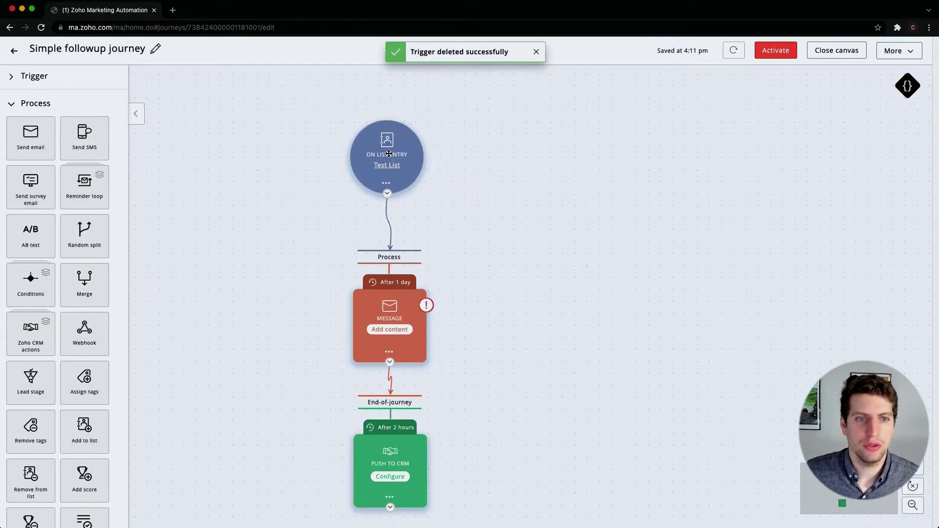
# Step: Cut the On List Entry connector and relink it into the message step's Process slot
pyautogui.moveTo(391, 185)
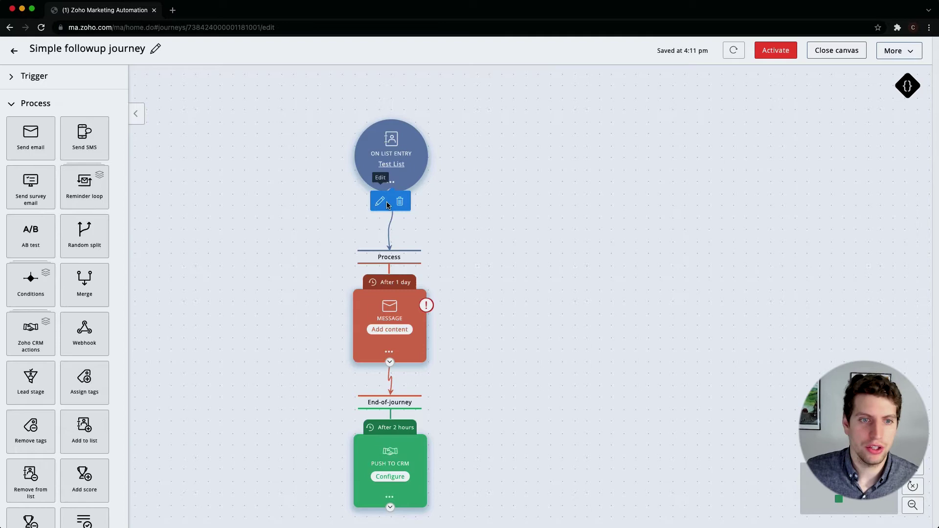
pyautogui.click(380, 202)
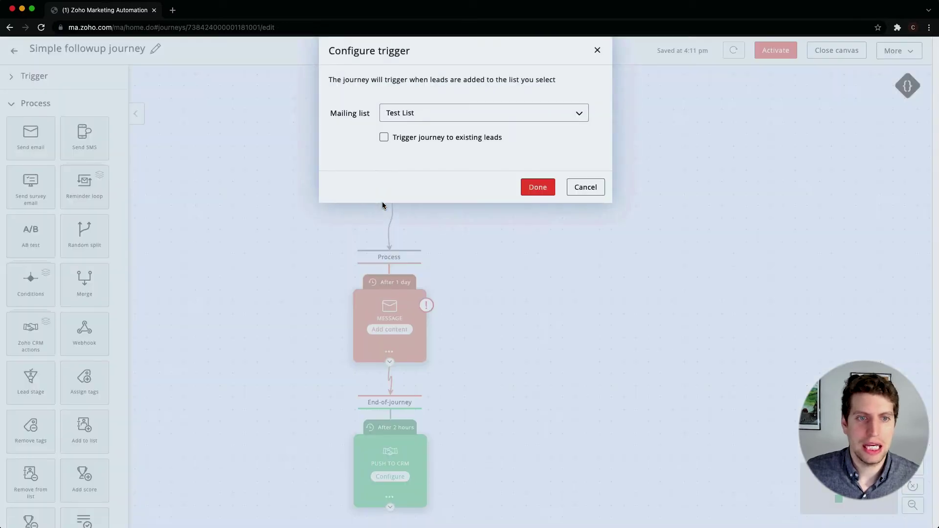
pyautogui.click(598, 190)
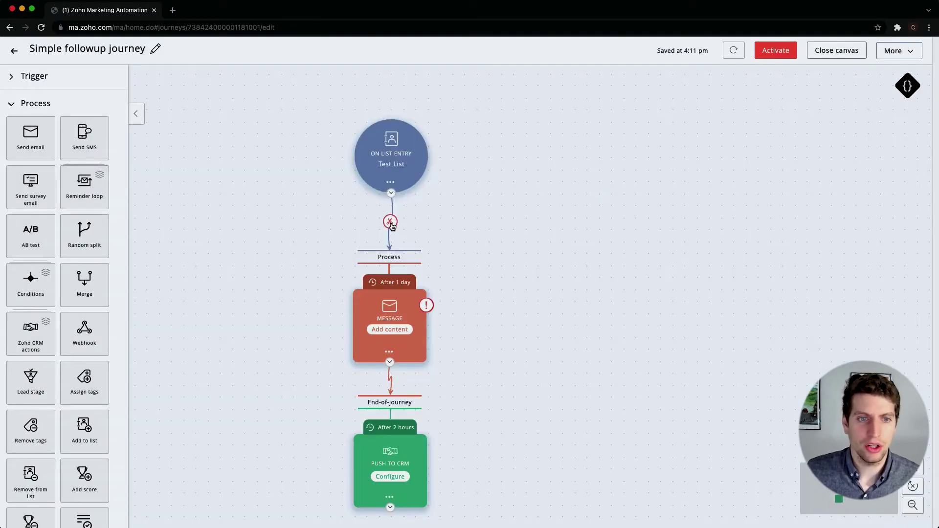
pyautogui.click(390, 224)
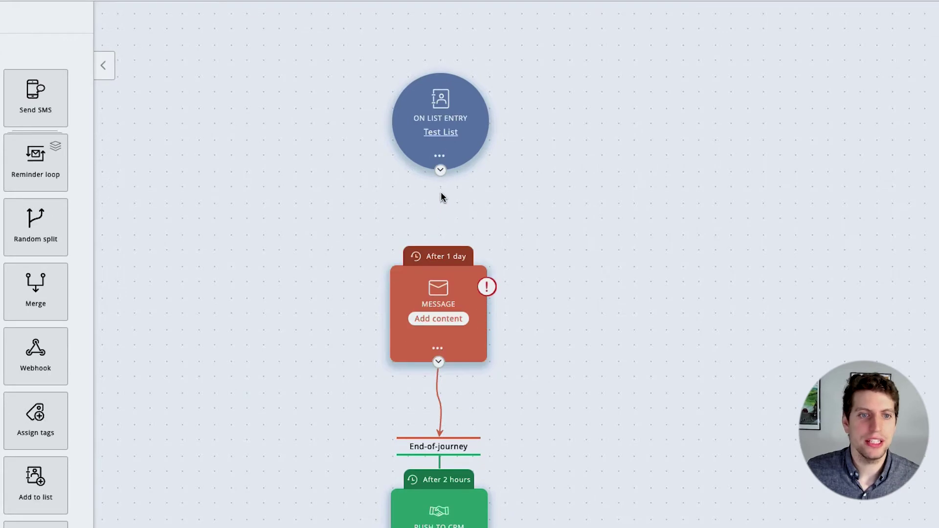
pyautogui.moveTo(440, 152); pyautogui.dragTo(442, 457)
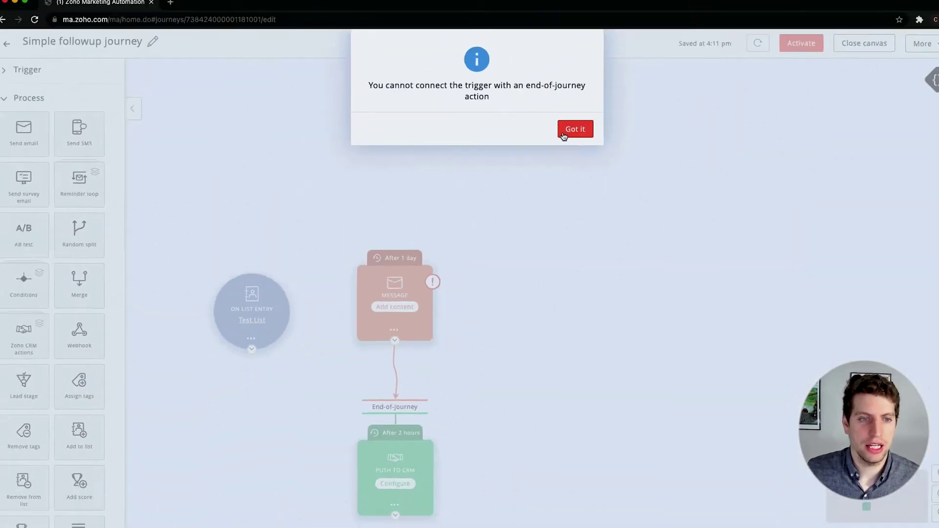
pyautogui.click(570, 130)
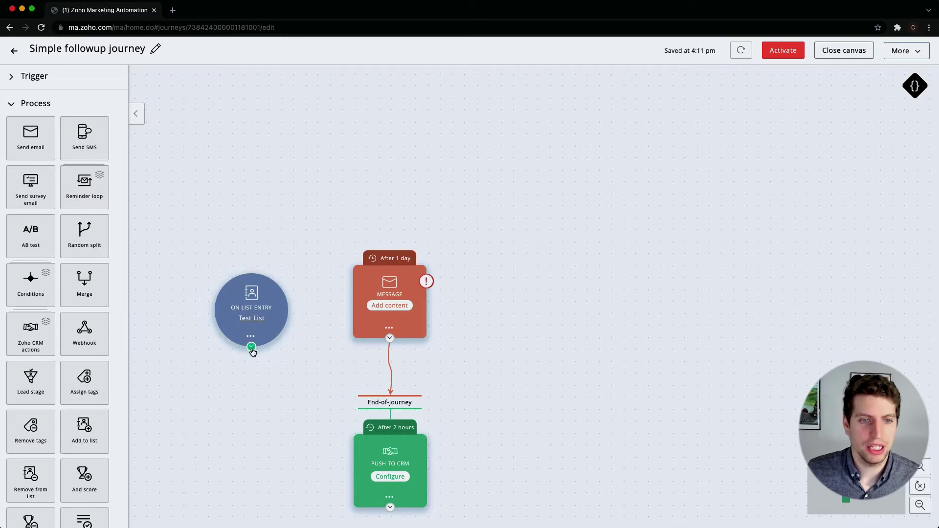
pyautogui.moveTo(253, 352); pyautogui.dragTo(388, 412)
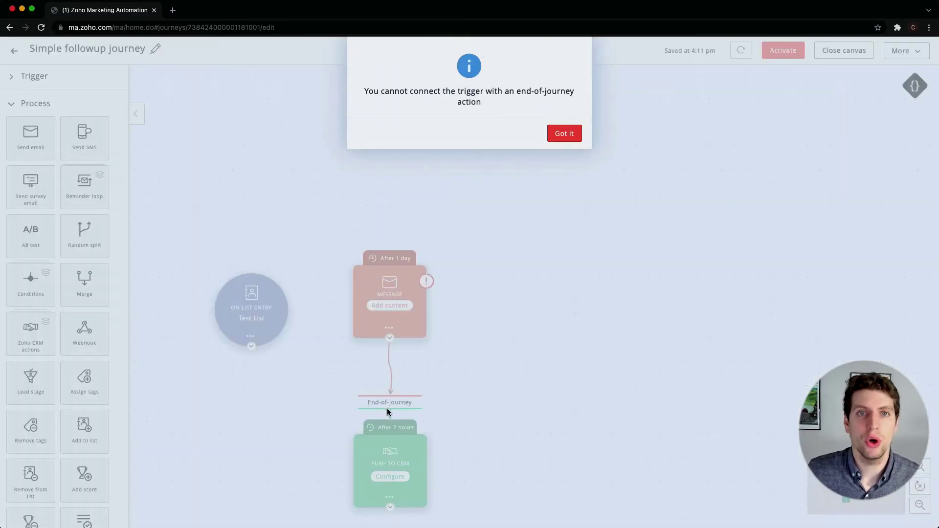
pyautogui.click(563, 133)
pyautogui.moveTo(251, 301); pyautogui.dragTo(385, 142)
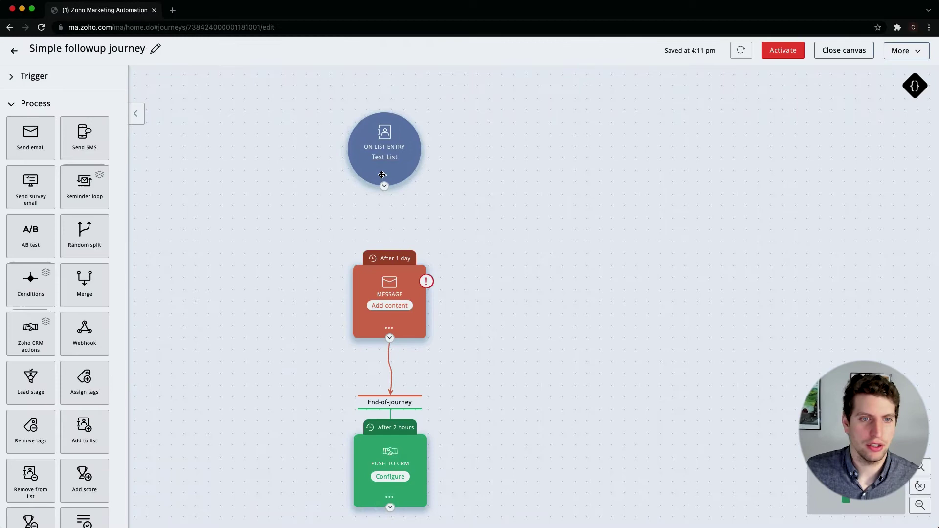
pyautogui.moveTo(384, 186); pyautogui.dragTo(390, 251)
# Step: In the email's delay settings, exclude Sunday and Saturday from the sending days
pyautogui.moveTo(377, 285)
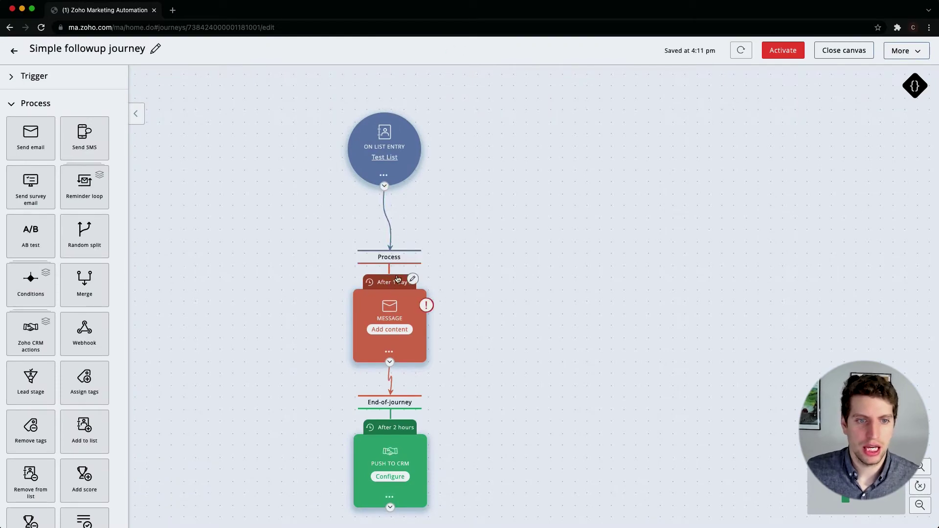
pyautogui.click(415, 279)
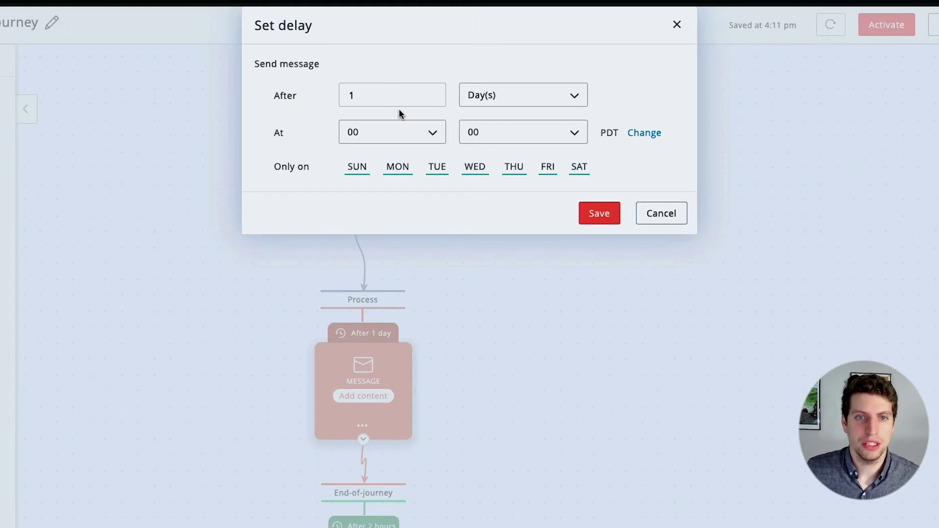
pyautogui.click(357, 168)
pyautogui.click(579, 167)
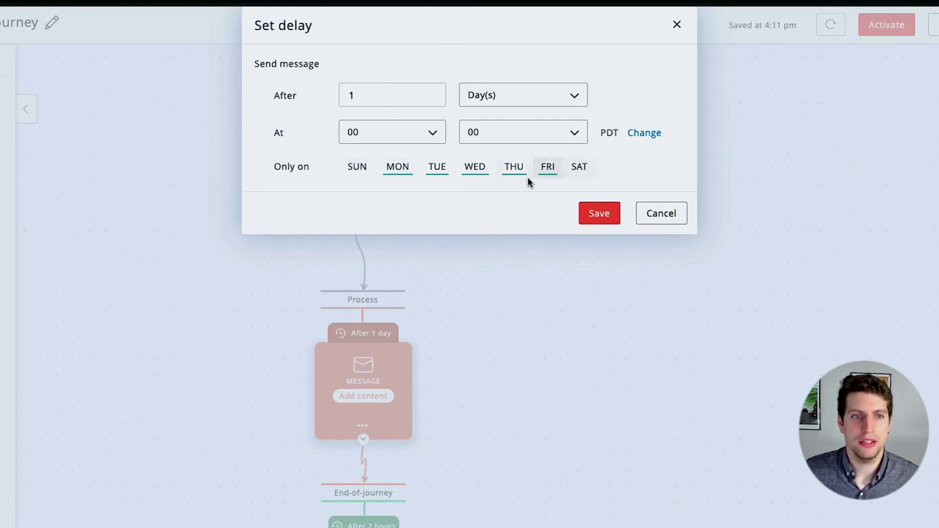
pyautogui.click(404, 139)
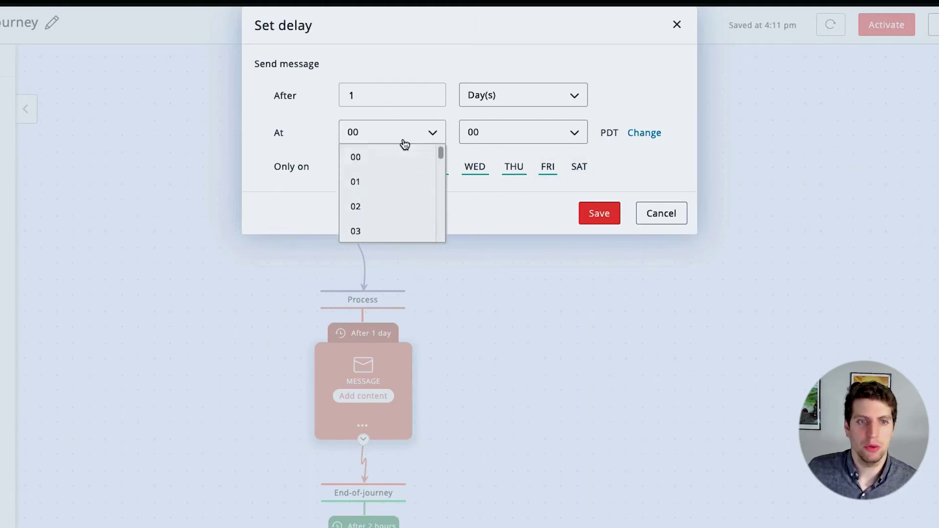
pyautogui.scroll(-2, 383, 197)
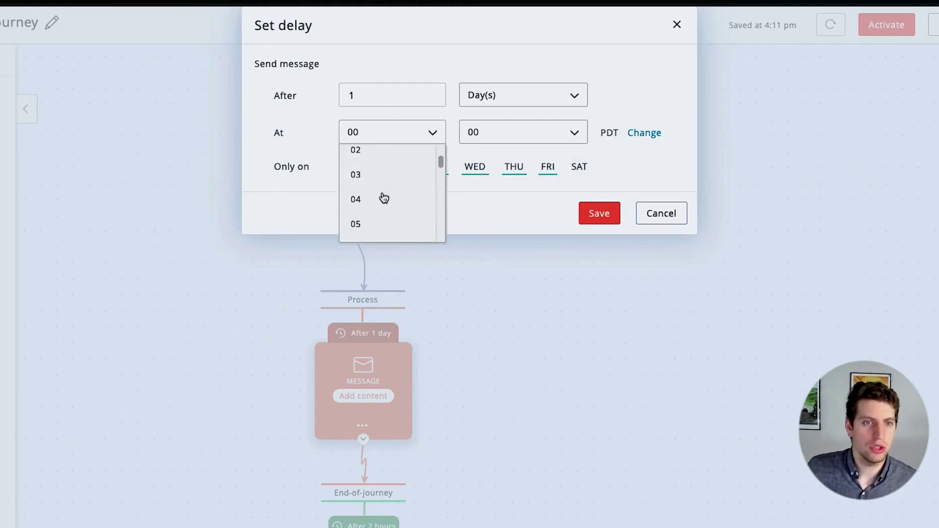
pyautogui.click(630, 186)
# Step: Change the delay unit from days to Hour(s) for a 1-hour wait and save
pyautogui.click(440, 97)
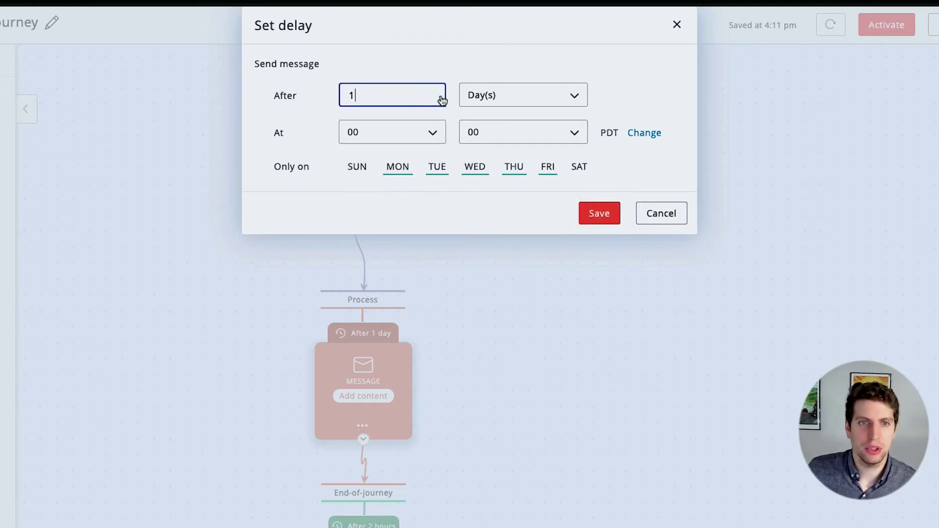
pyautogui.click(499, 98)
pyautogui.click(499, 117)
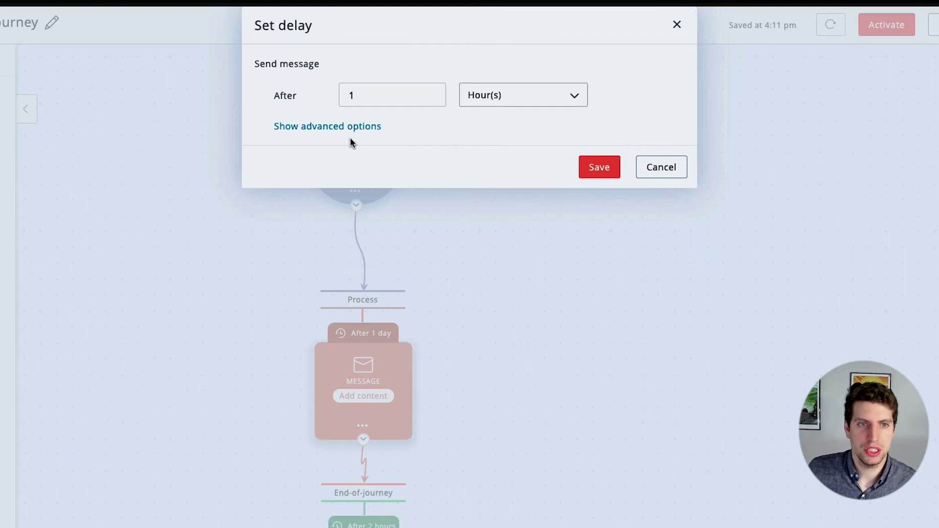
pyautogui.click(338, 128)
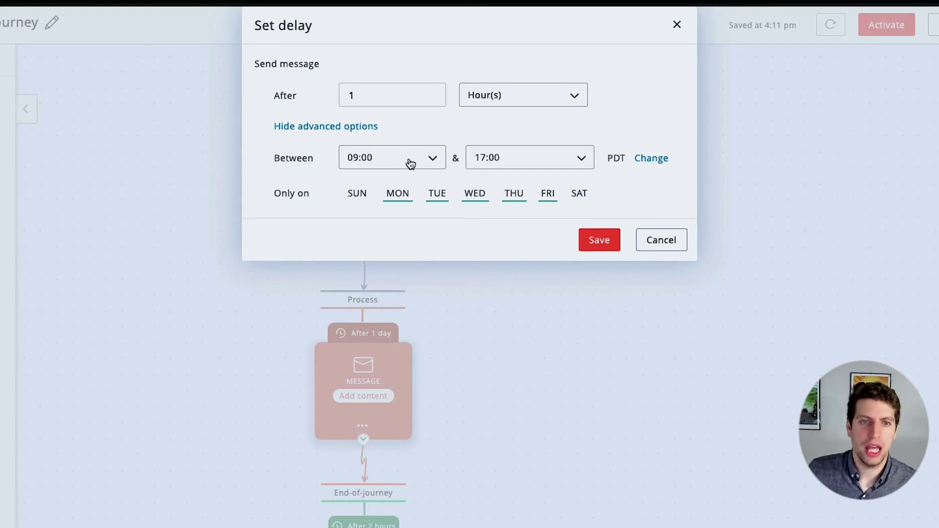
pyautogui.click(582, 236)
pyautogui.moveTo(412, 366)
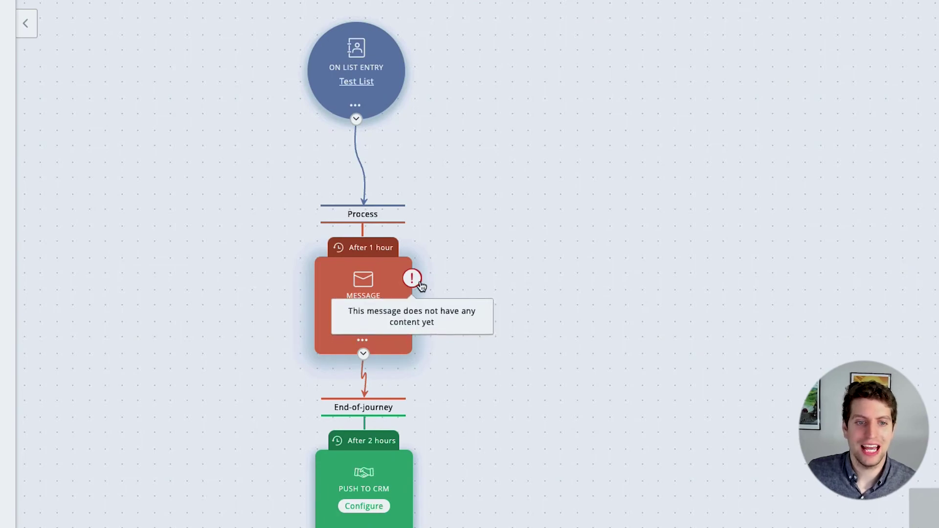
# Step: Name the email Test, subject Test Email, enter the sender name, and include recipients' names in To-address
pyautogui.click(364, 312)
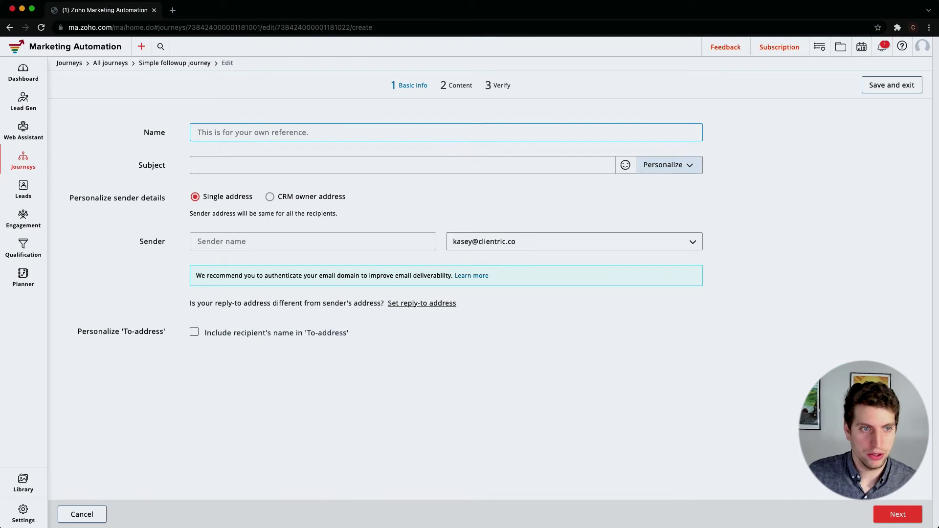
pyautogui.write('Test')
pyautogui.press('Tab')
pyautogui.click(243, 166)
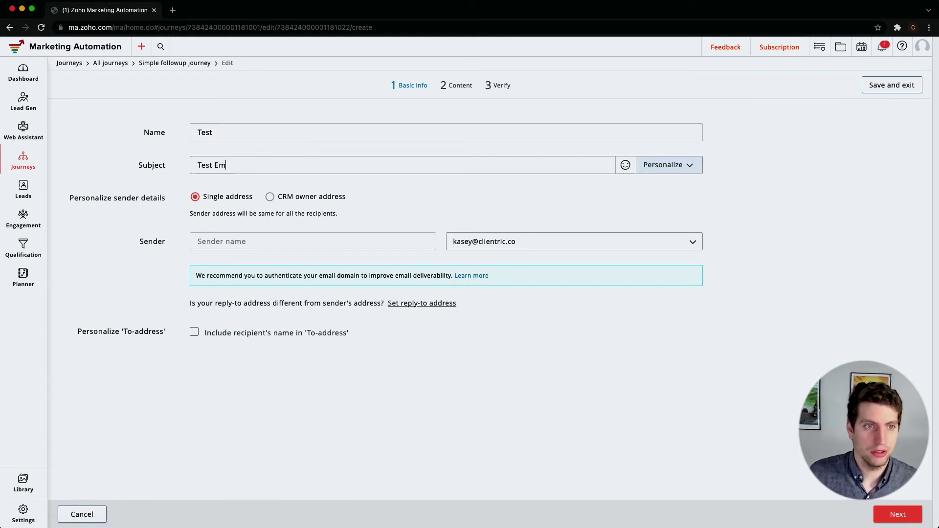
pyautogui.click(232, 239)
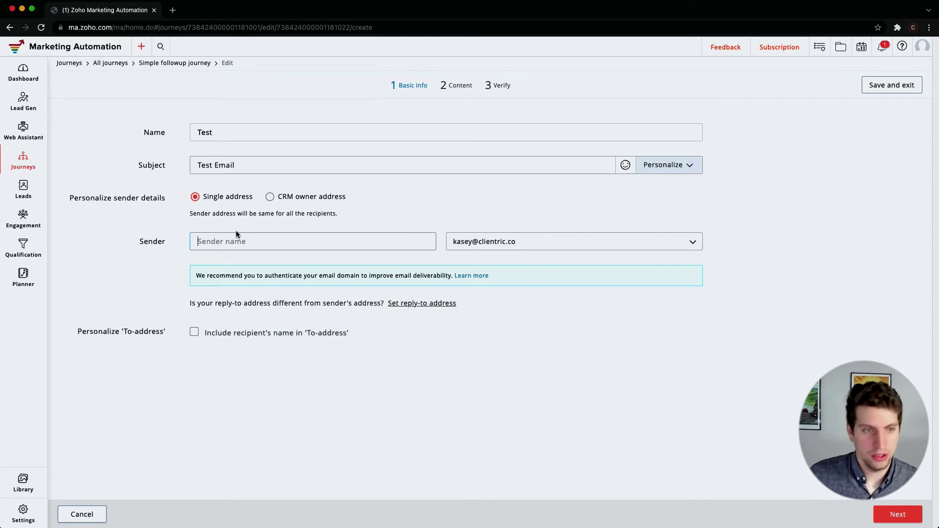
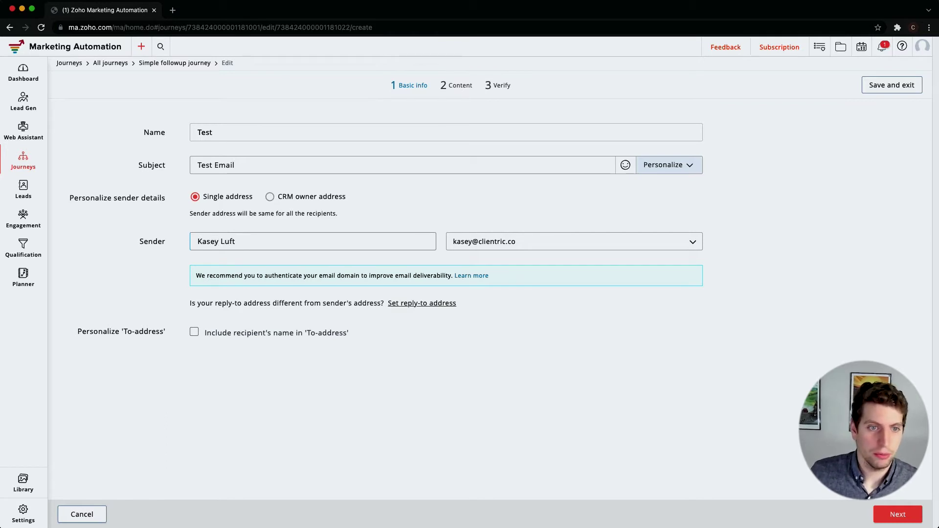
pyautogui.moveTo(410, 277); pyautogui.dragTo(466, 276)
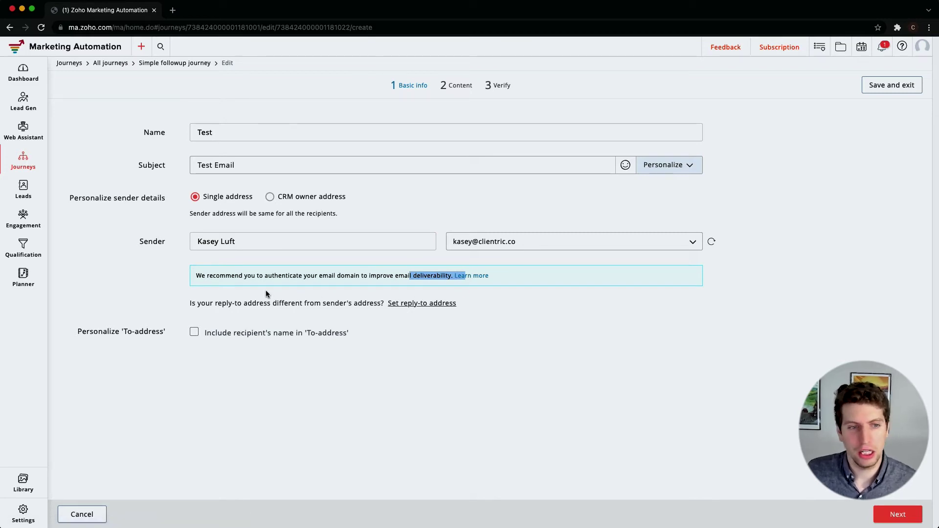
pyautogui.click(195, 333)
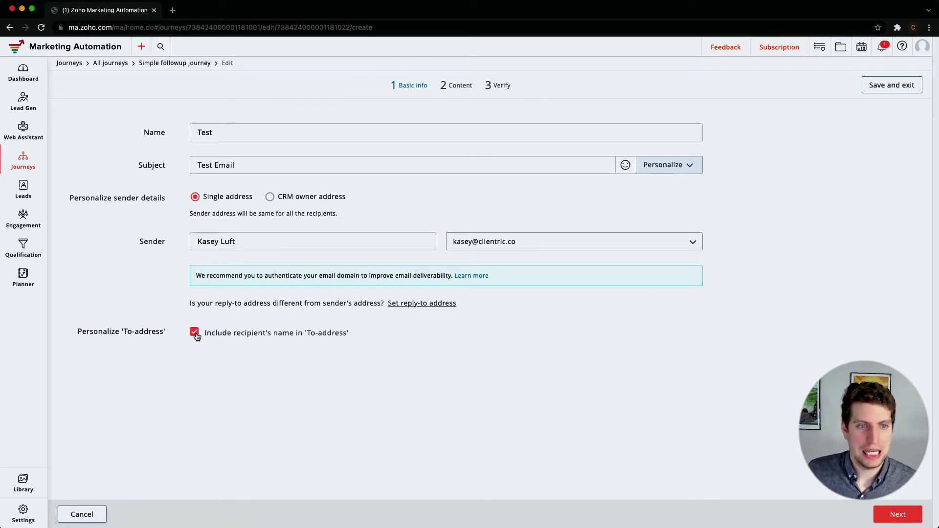
# Step: Apply the GIF-3 thank-you pre-designed template to the Test email and save it
pyautogui.click(898, 513)
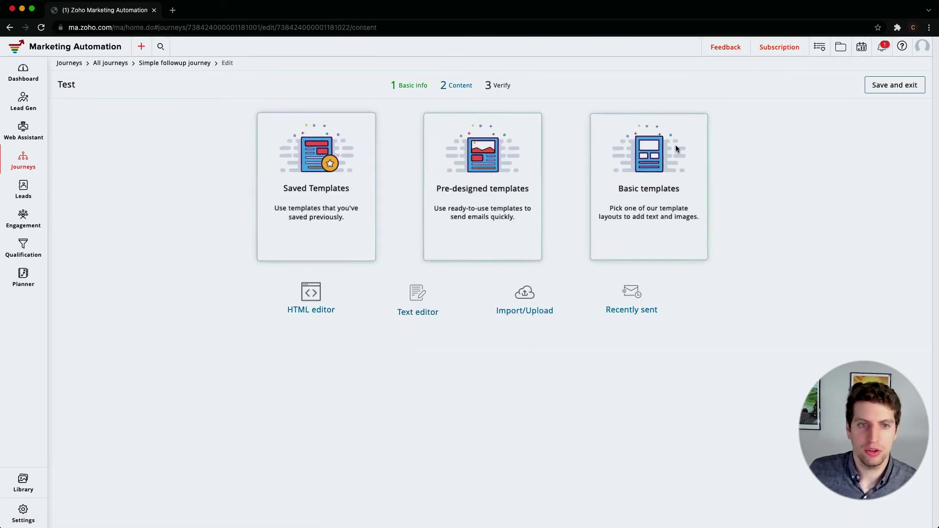
pyautogui.click(524, 204)
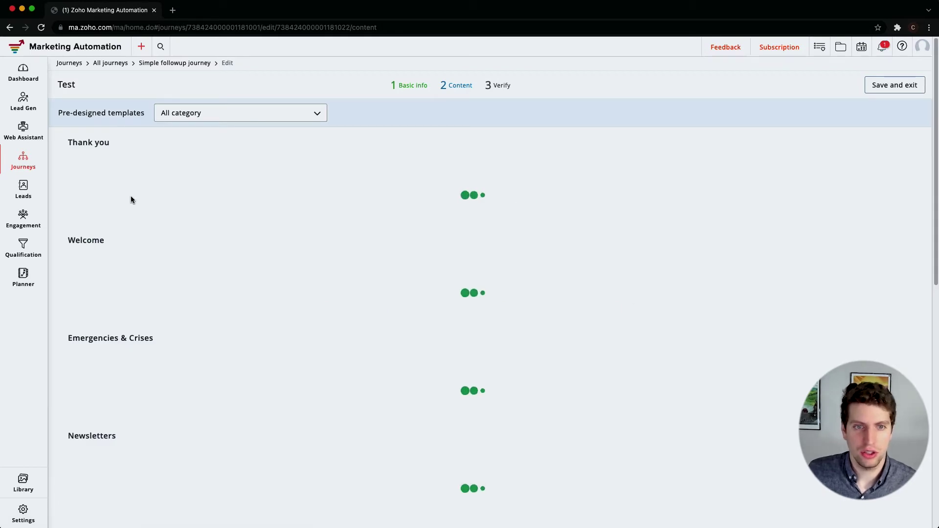
pyautogui.click(144, 200)
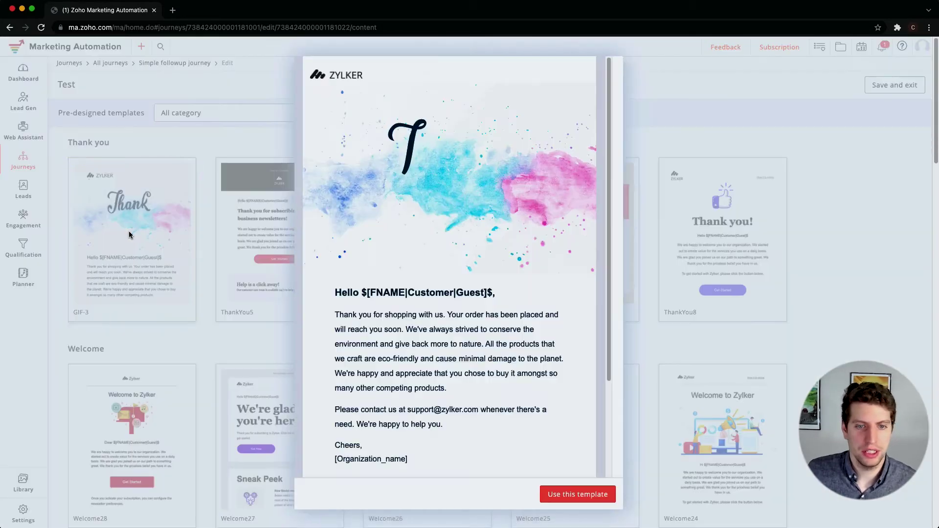
pyautogui.click(571, 494)
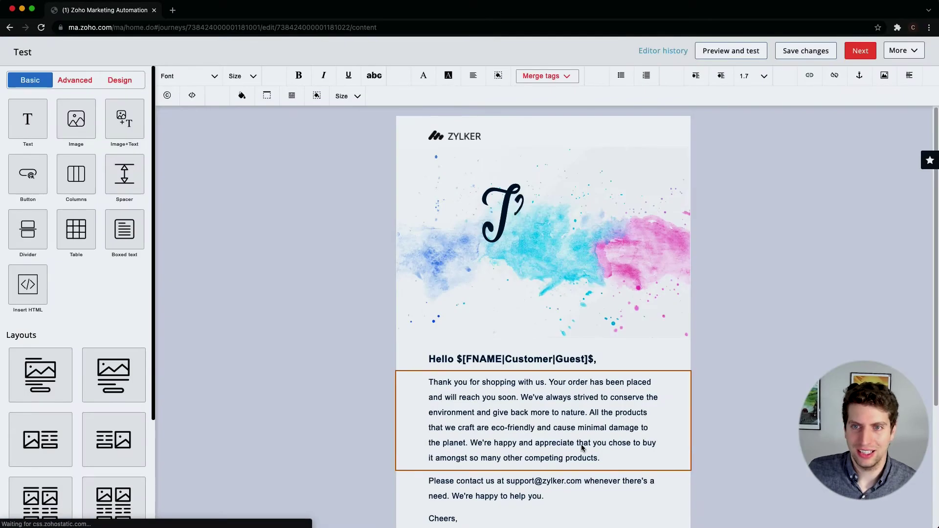
pyautogui.click(862, 52)
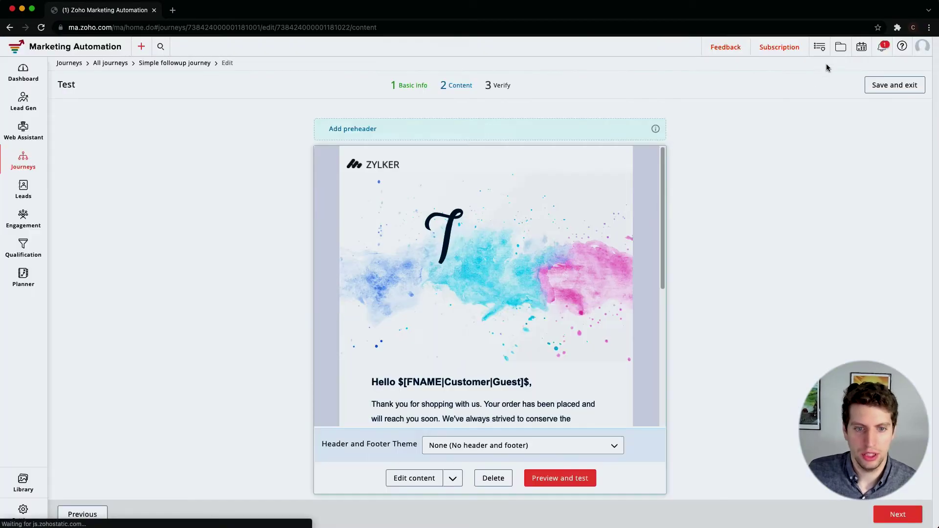
pyautogui.click(901, 520)
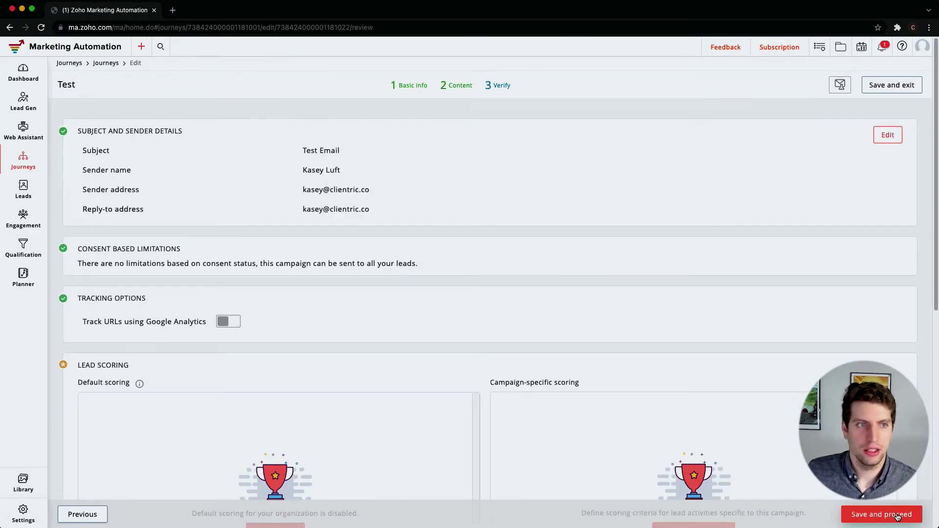
pyautogui.click(898, 518)
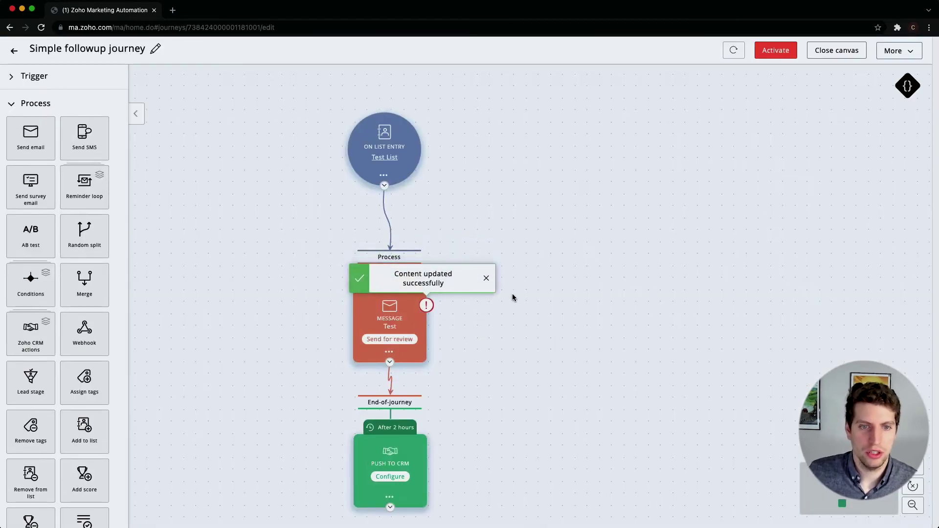
# Step: Dismiss the content-updated notice and send the Message Test node for review
pyautogui.click(487, 279)
pyautogui.moveTo(426, 306)
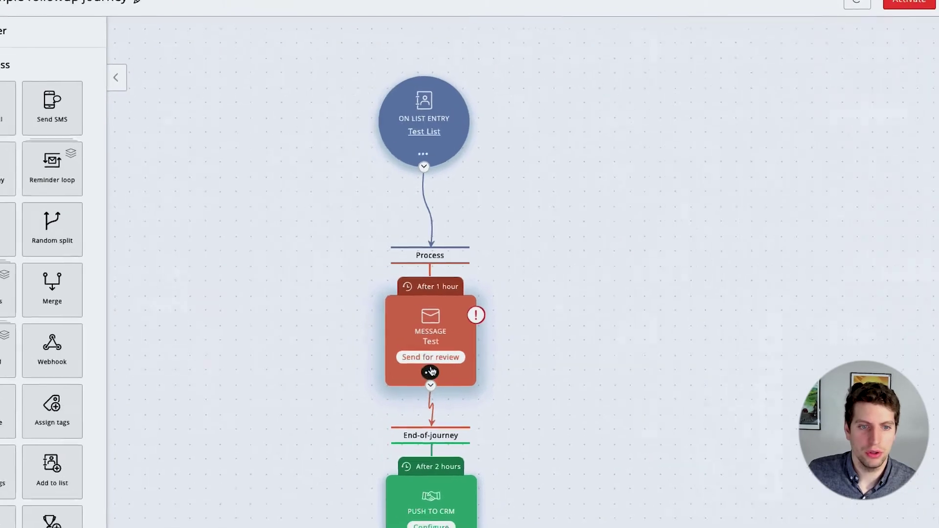
pyautogui.click(448, 358)
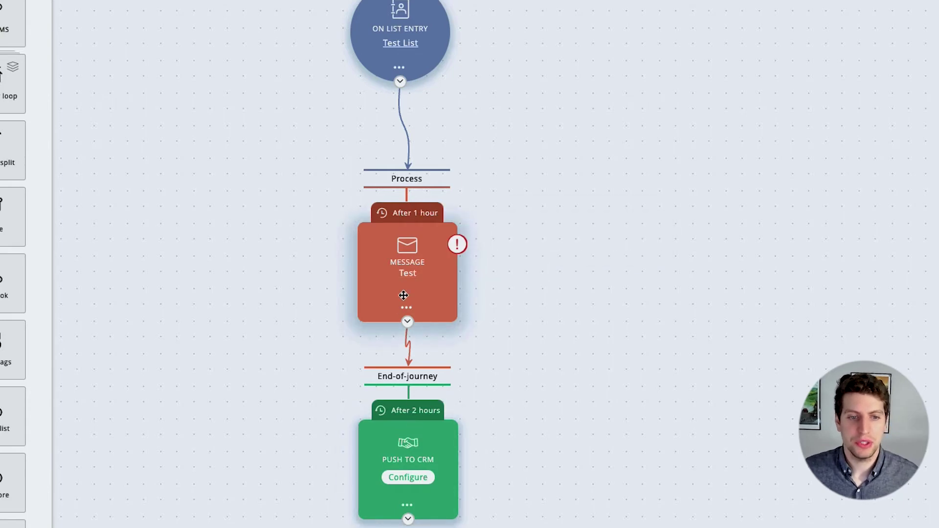
# Step: Set the Push to CRM action to push both existing and new leads/contacts
pyautogui.click(408, 478)
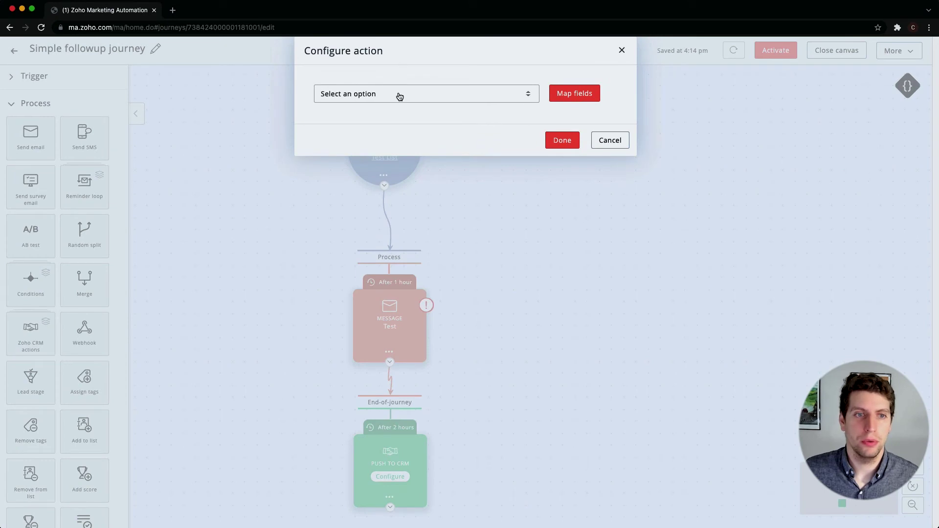
pyautogui.click(399, 95)
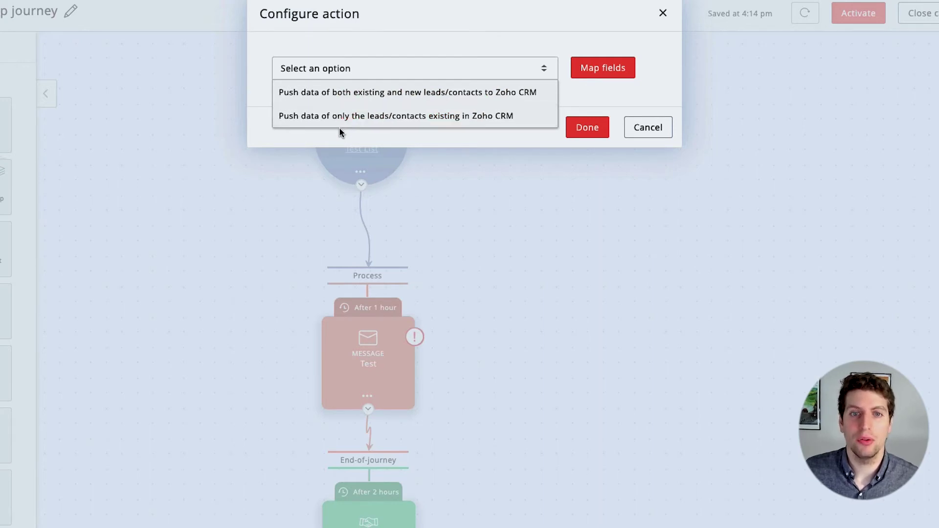
pyautogui.click(420, 100)
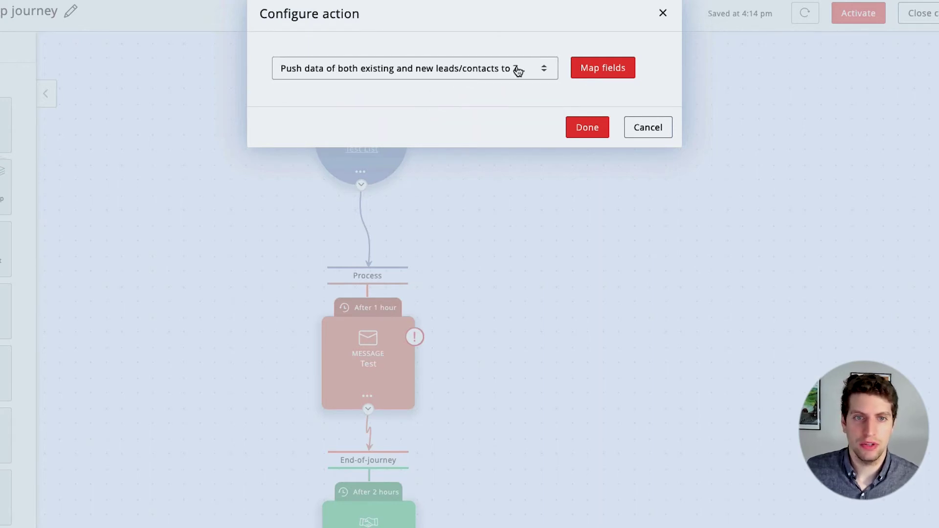
# Step: Map the push to the CRM account's Leads module with the default field mapping, then save
pyautogui.click(594, 68)
pyautogui.click(293, 101)
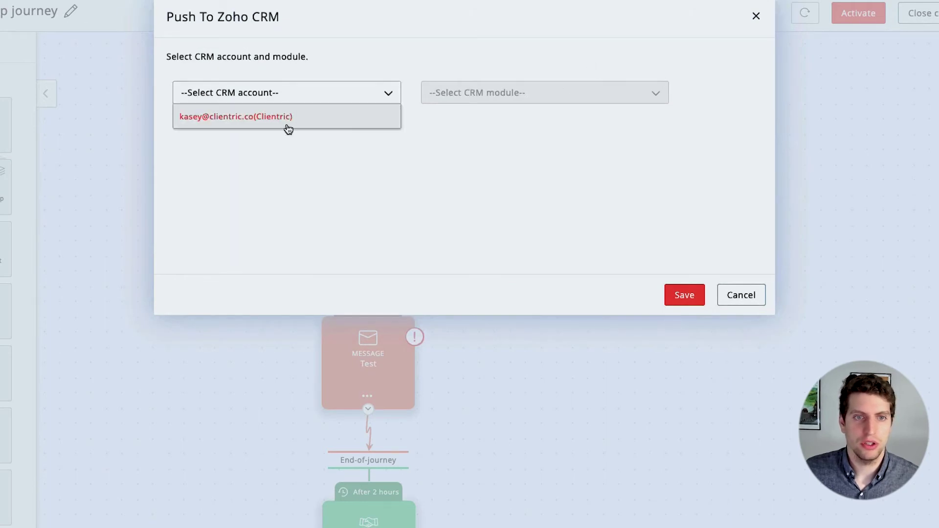
pyautogui.click(285, 127)
pyautogui.click(509, 92)
pyautogui.click(469, 117)
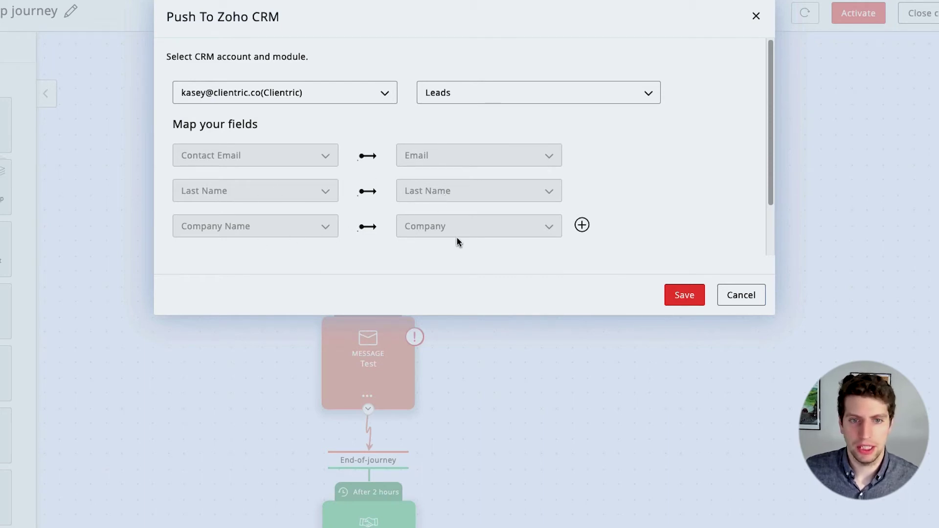
pyautogui.click(581, 227)
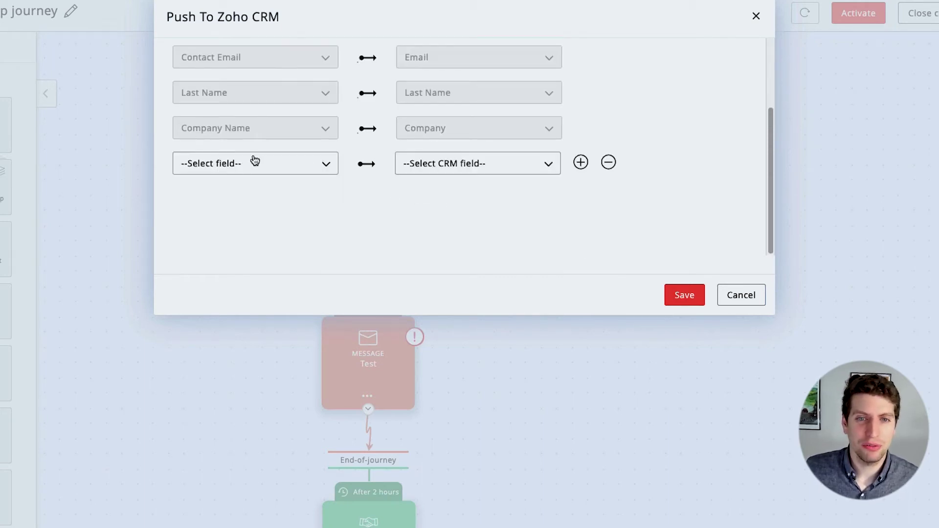
pyautogui.click(615, 167)
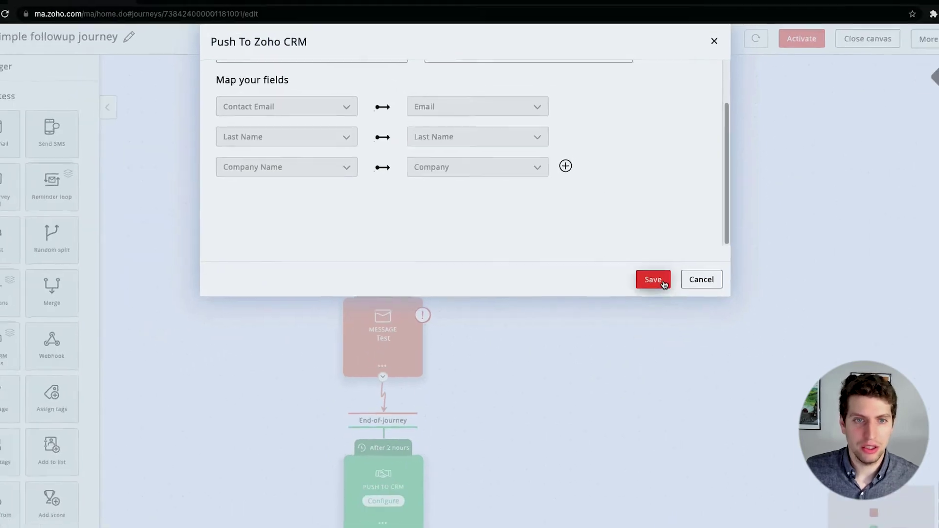
pyautogui.click(685, 295)
pyautogui.click(556, 142)
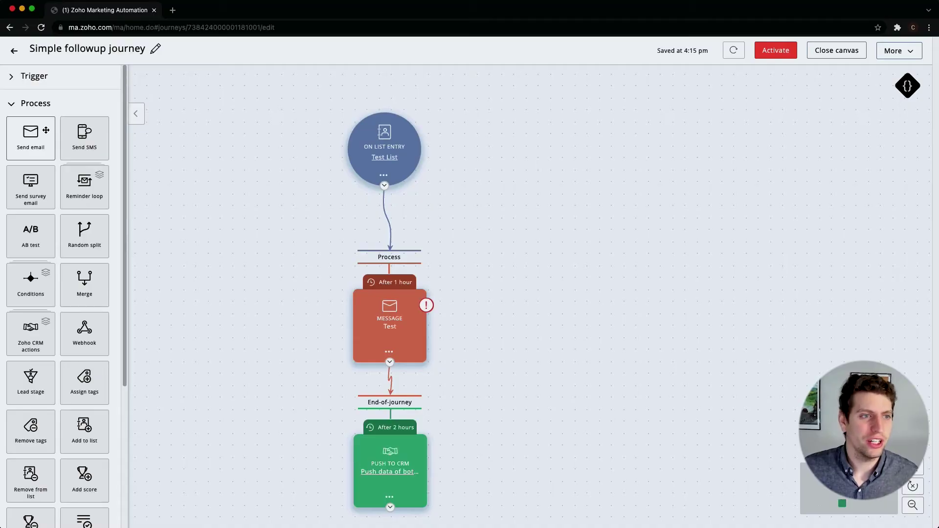
pyautogui.scroll(-1, 45, 130)
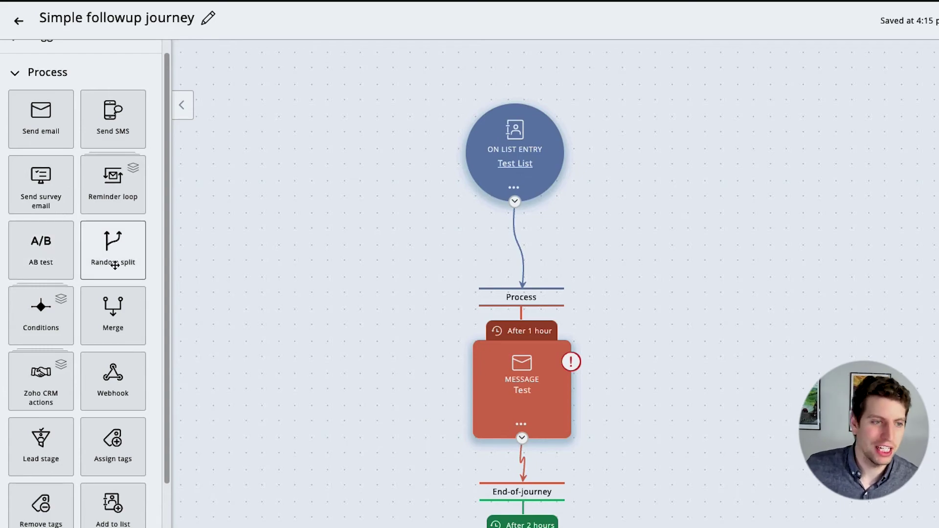
pyautogui.scroll(-4, 114, 265)
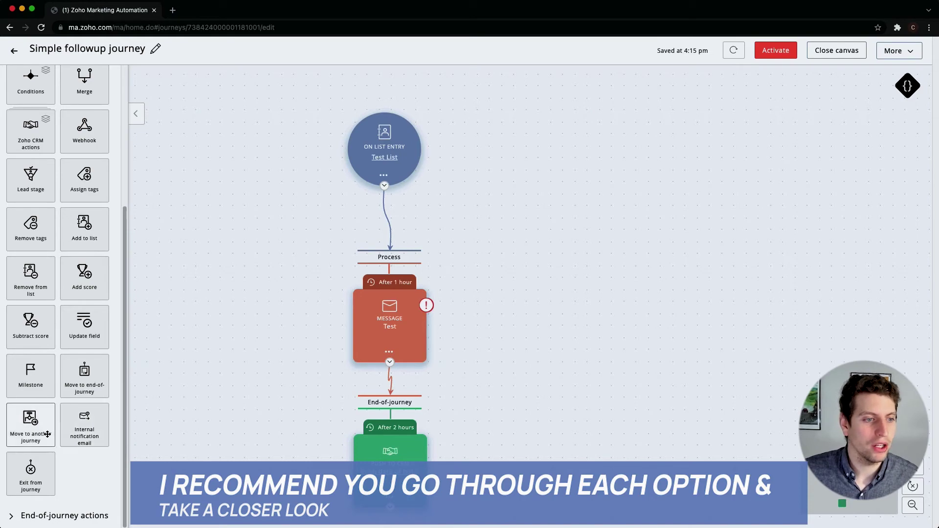
pyautogui.scroll(5, 48, 434)
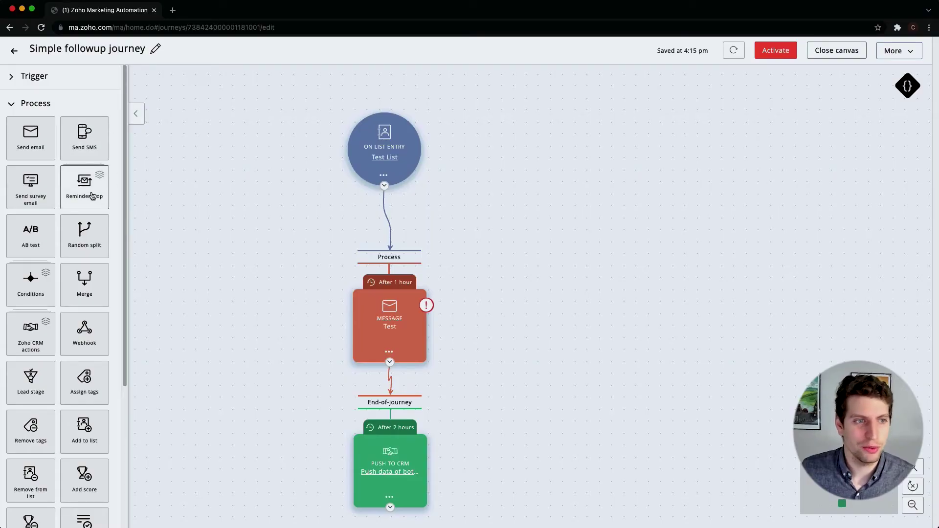
pyautogui.click(92, 196)
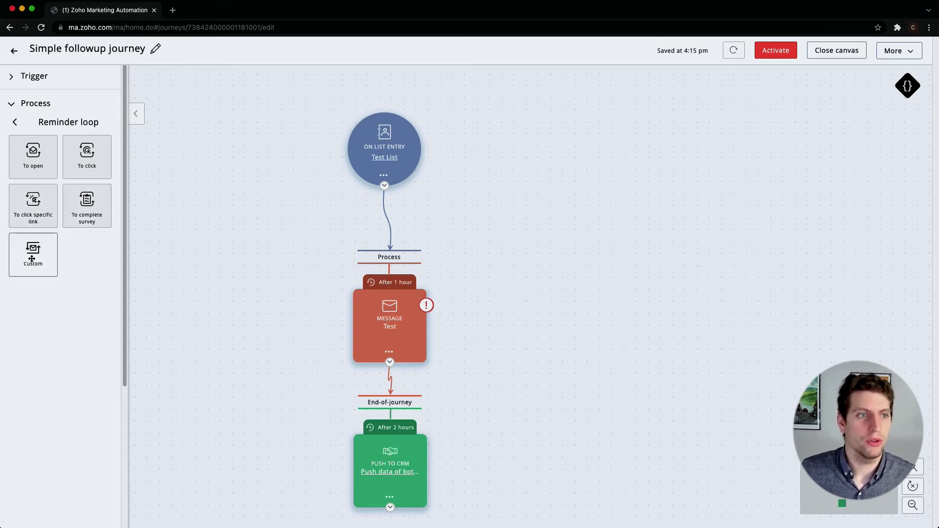
pyautogui.click(13, 124)
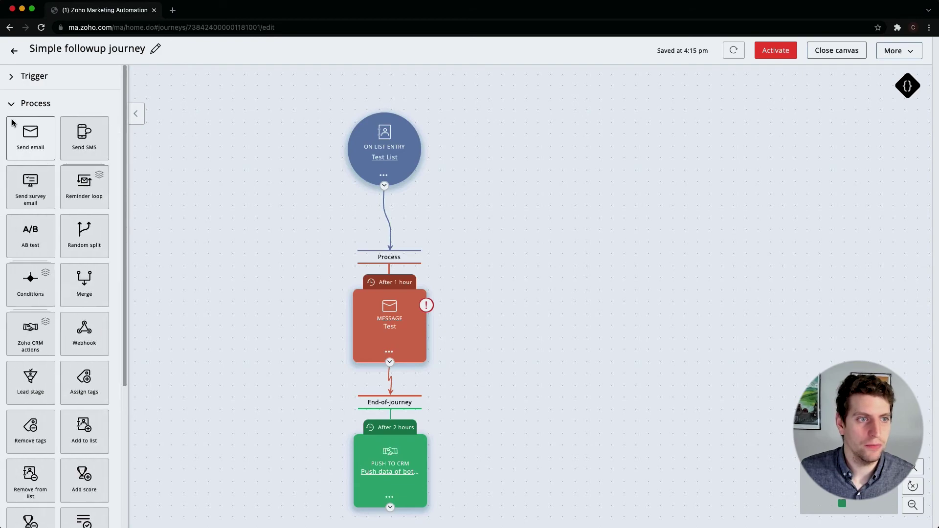
# Step: Collapse the Process steps, browse the Trigger tiles, then collapse Trigger again
pyautogui.click(12, 105)
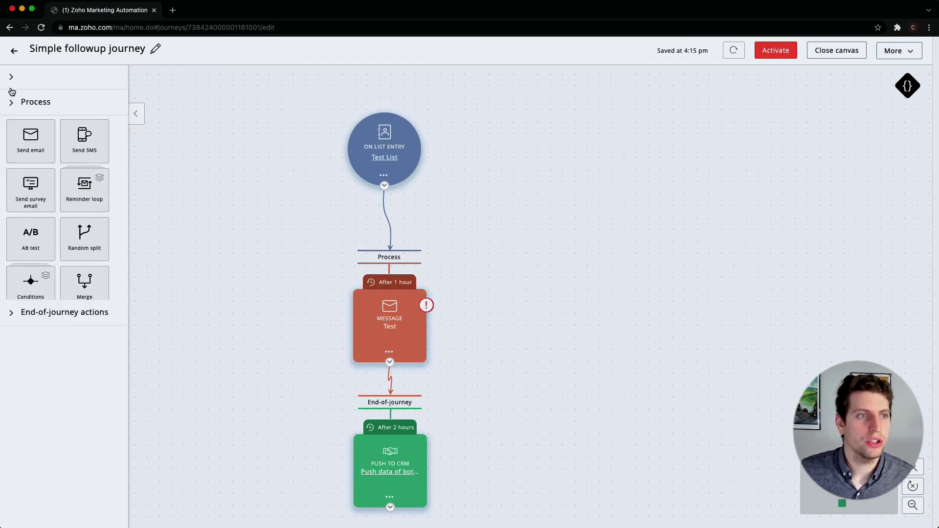
pyautogui.click(12, 77)
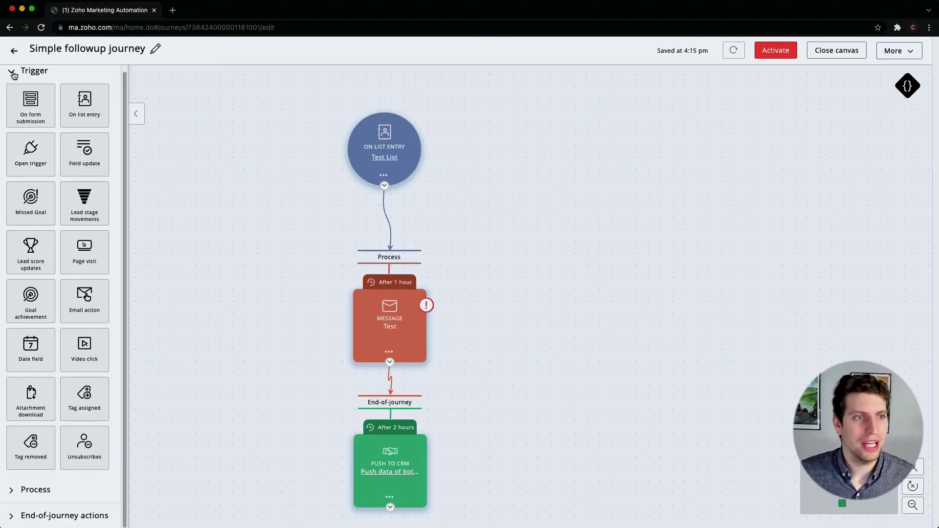
pyautogui.click(12, 72)
# Step: Expand the End-of-journey actions section in the left panel
pyautogui.click(12, 131)
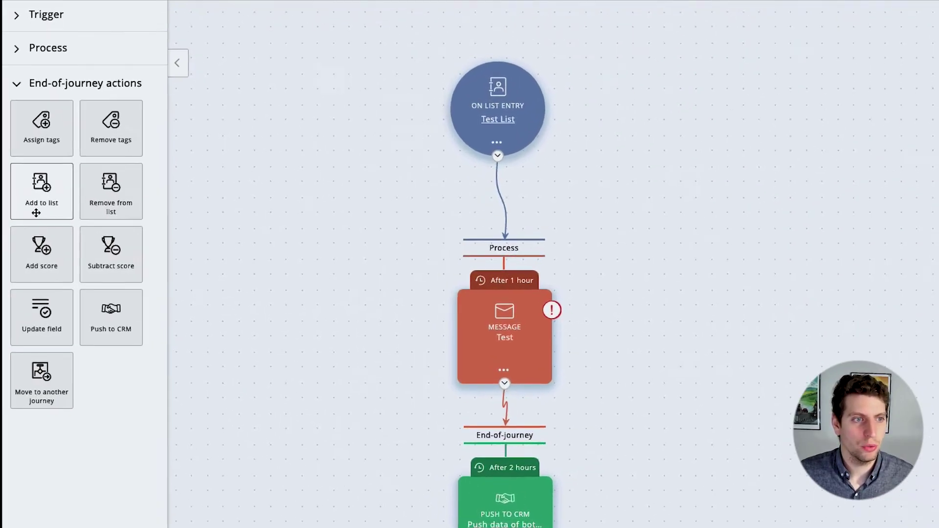